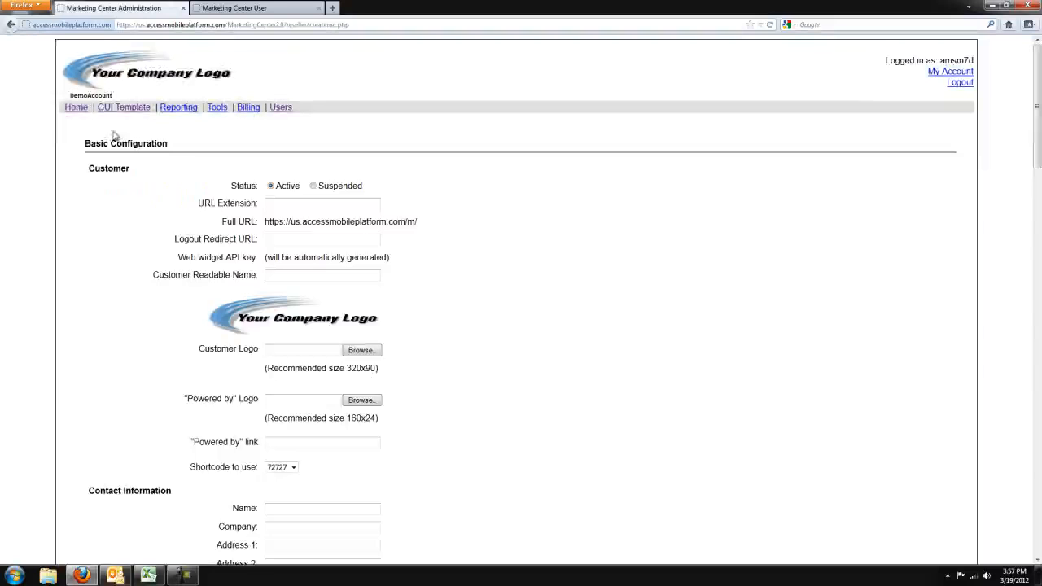
Step: Enter ChurchExample as the customer's URL extension
{"action": "left_click", "coordinate": [277, 206]}
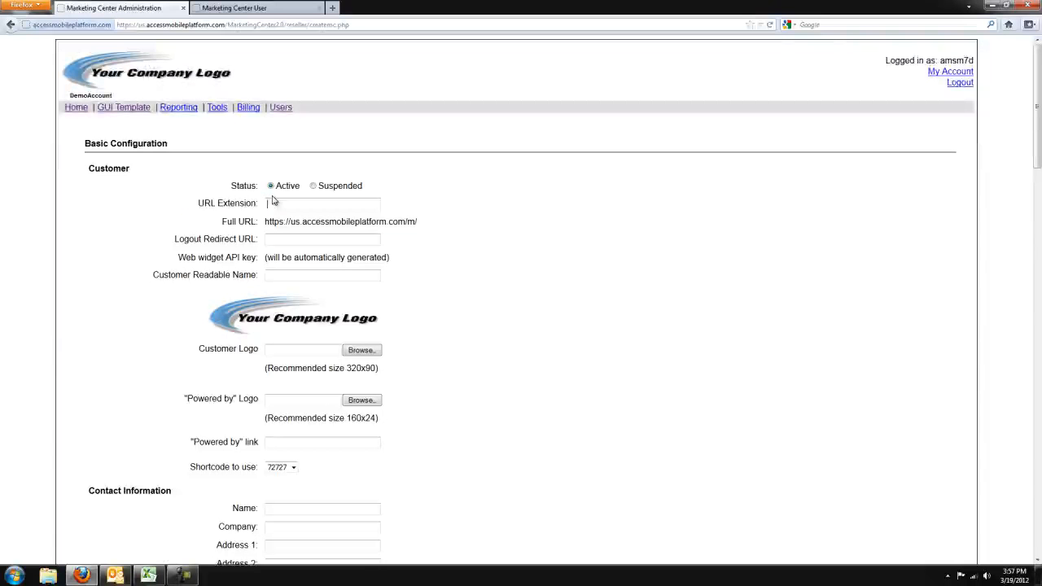
{"action": "type", "text": "h"}
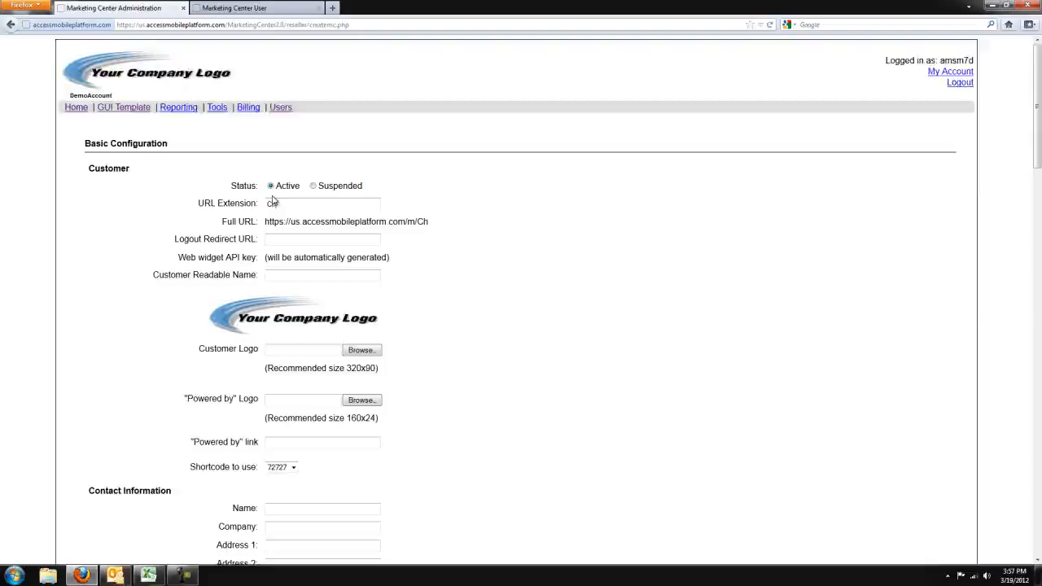
{"action": "type", "text": "urchExample"}
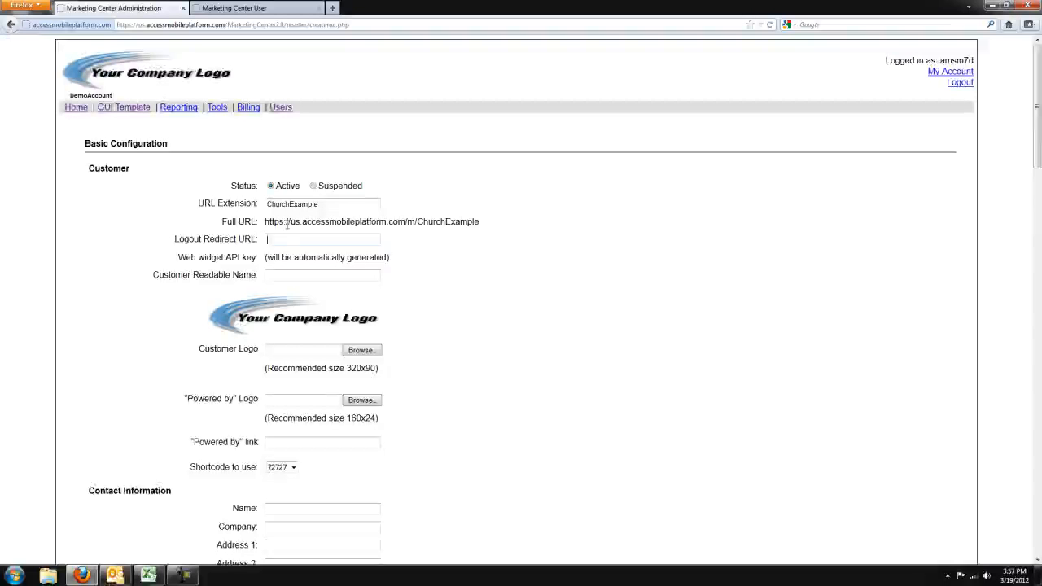
{"action": "type", "text": "www."}
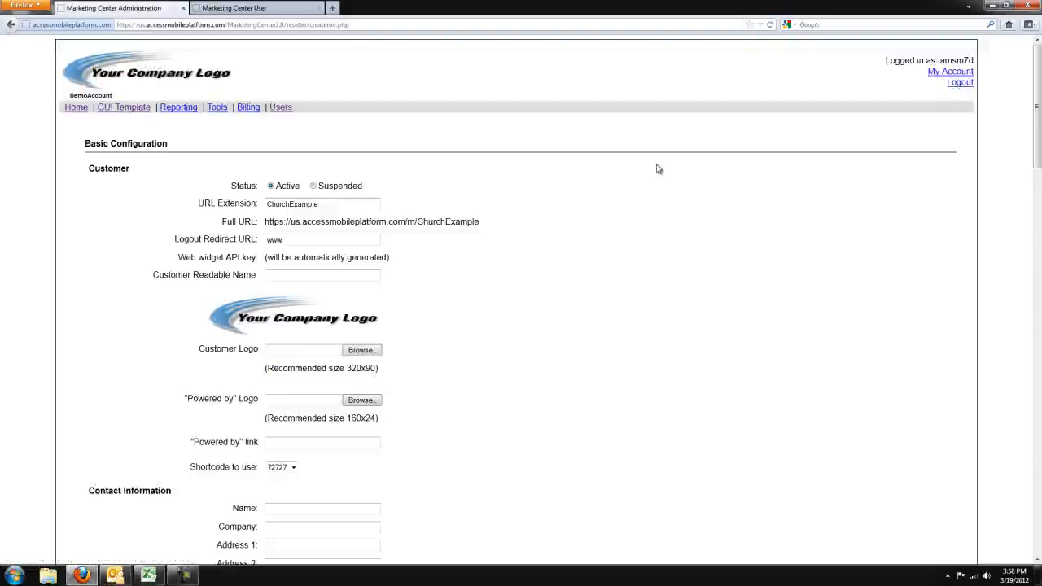
{"action": "type", "text": "urch"}
{"action": "key", "text": "BackSpace"}
{"action": "key", "text": "BackSpace"}
{"action": "key", "text": "BackSpace"}
{"action": "key", "text": "BackSpace"}
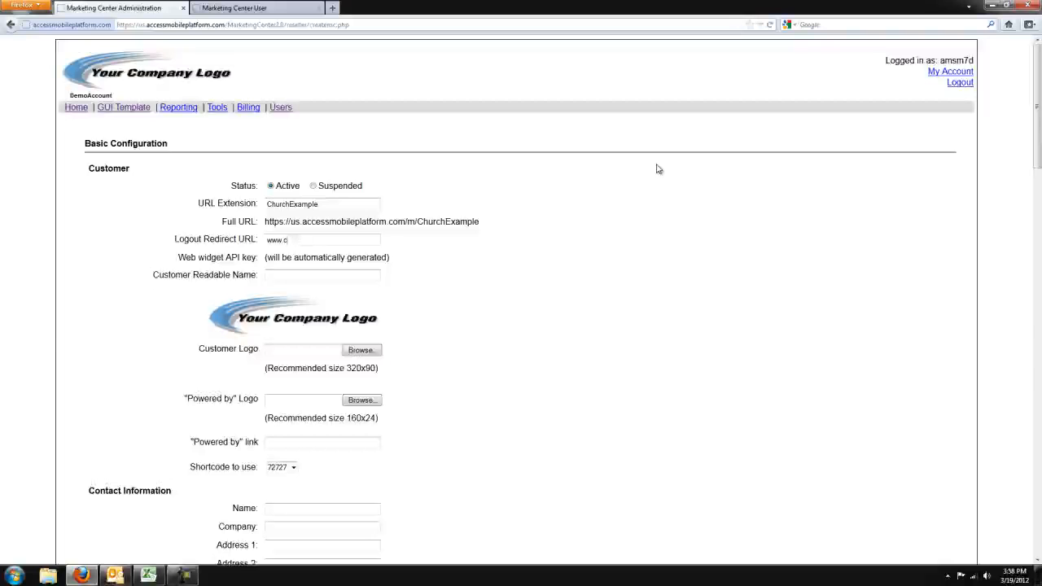
{"action": "type", "text": "hurchexample.com"}
Step: Enter Church Example as the customer readable name and look at the customer logo file chooser without picking a file
{"action": "left_click", "coordinate": [346, 275]}
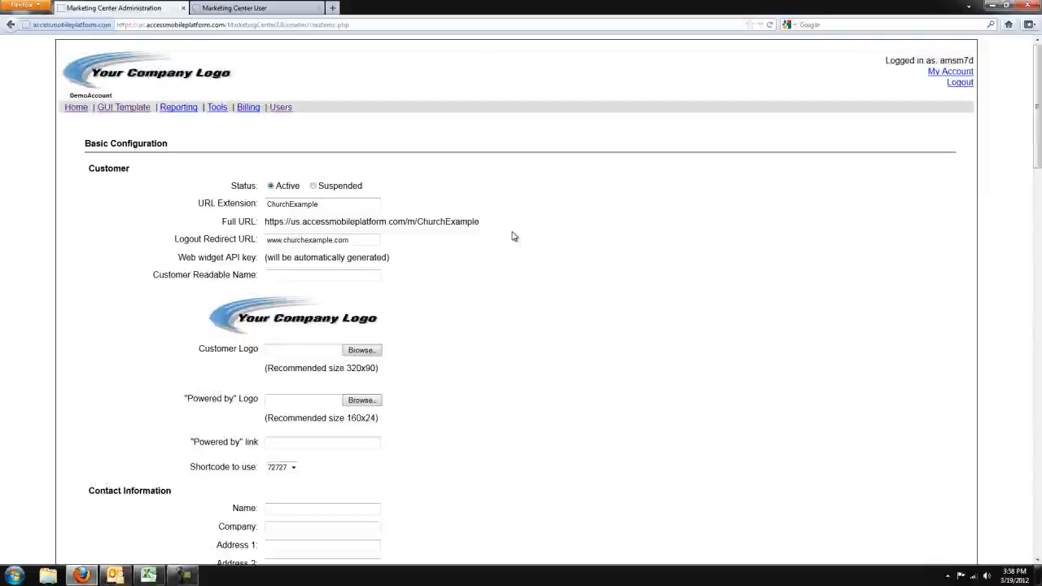
{"action": "type", "text": "Church Example"}
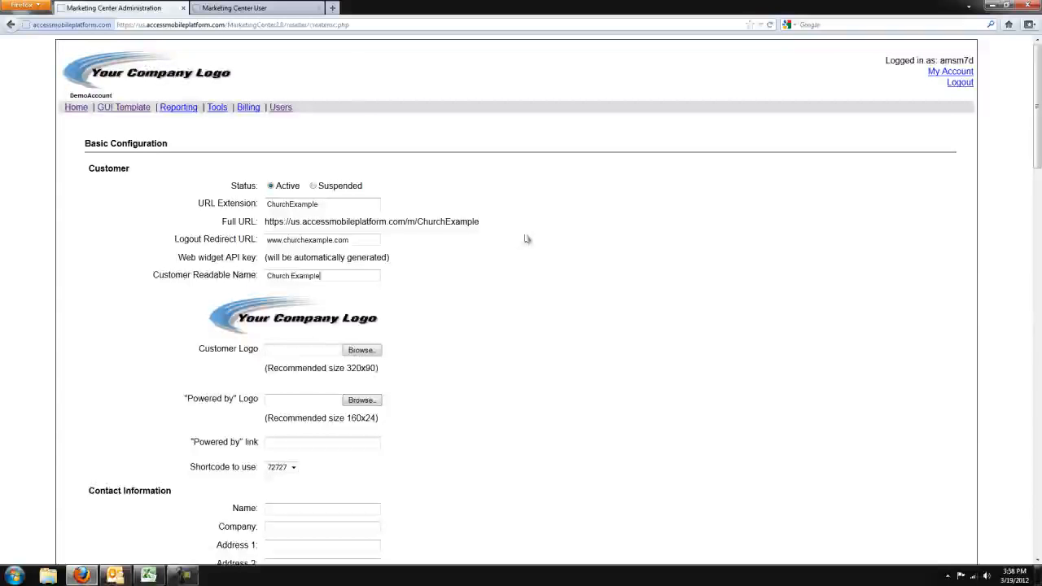
{"action": "left_click", "coordinate": [360, 350]}
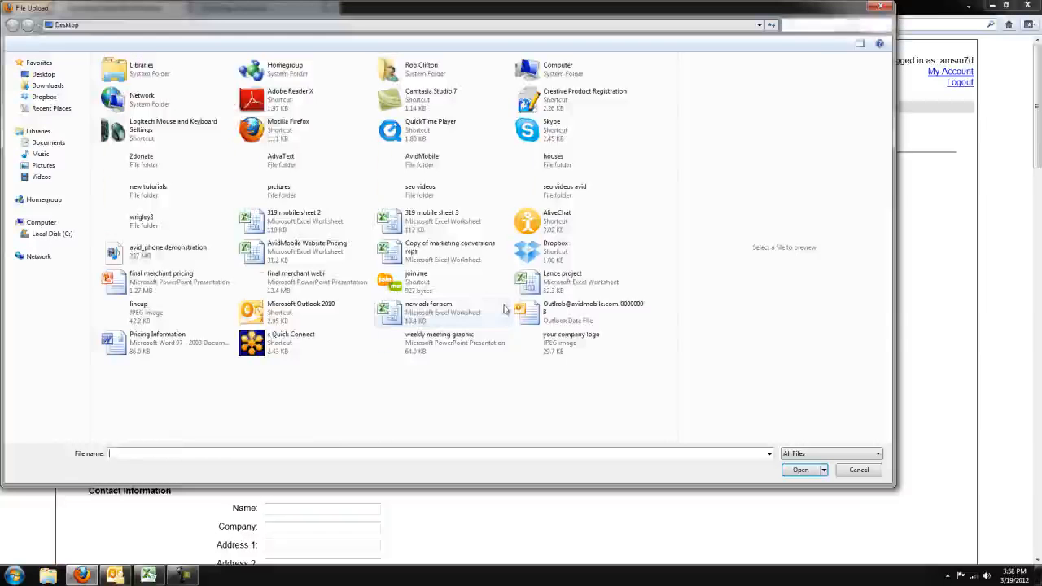
{"action": "left_click", "coordinate": [858, 470]}
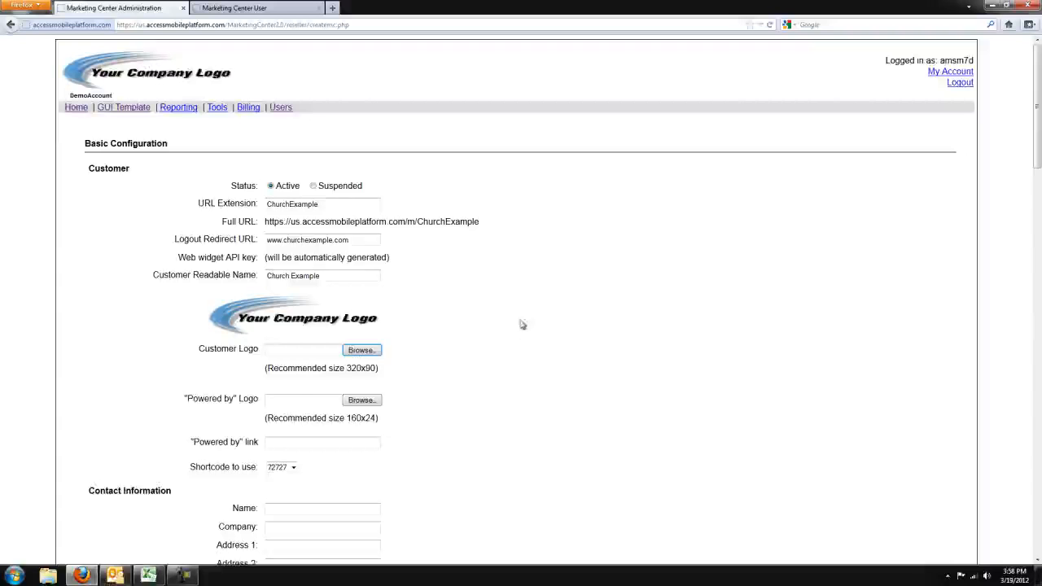
{"action": "left_click", "coordinate": [353, 443]}
{"action": "type", "text": "www"}
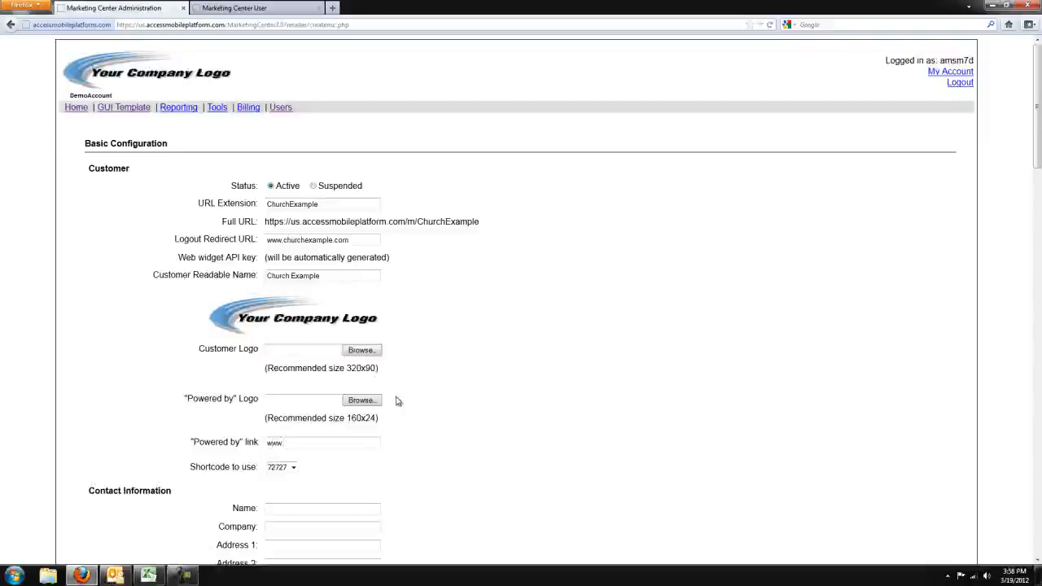
{"action": "type", "text": ".comp"}
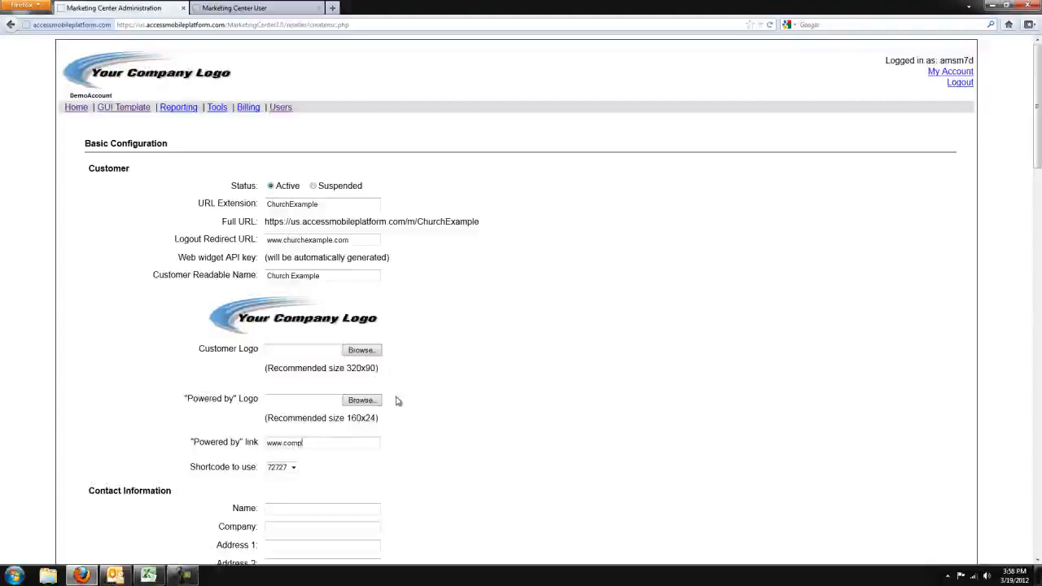
{"action": "type", "text": "anywebsite.com"}
{"action": "left_click", "coordinate": [291, 468]}
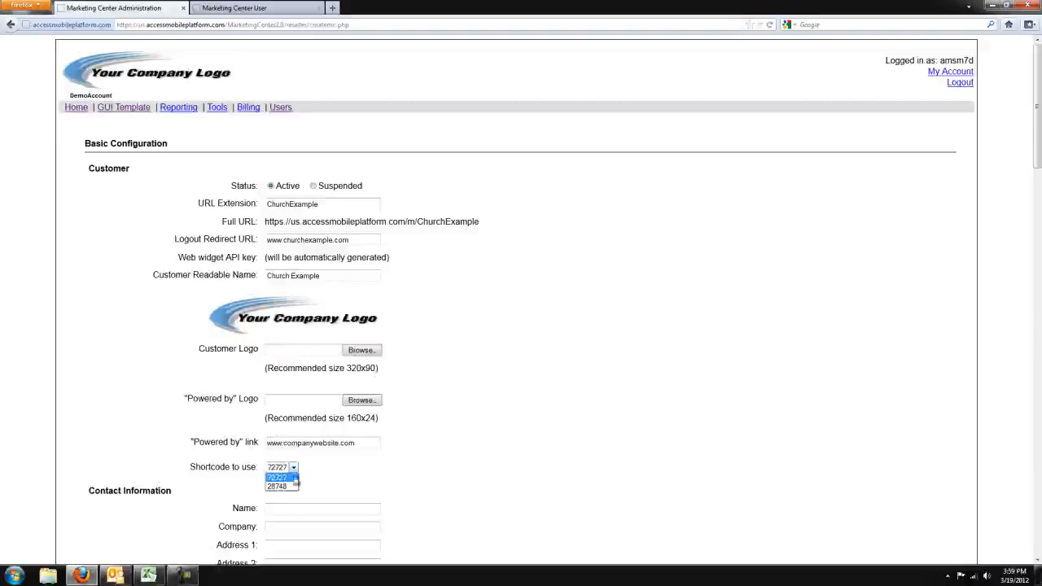
{"action": "left_click", "coordinate": [590, 458]}
Step: Replace the default admin username in the Login section with churchexample
{"action": "scroll", "coordinate": [1032, 293], "scroll_direction": "down", "scroll_amount": 7}
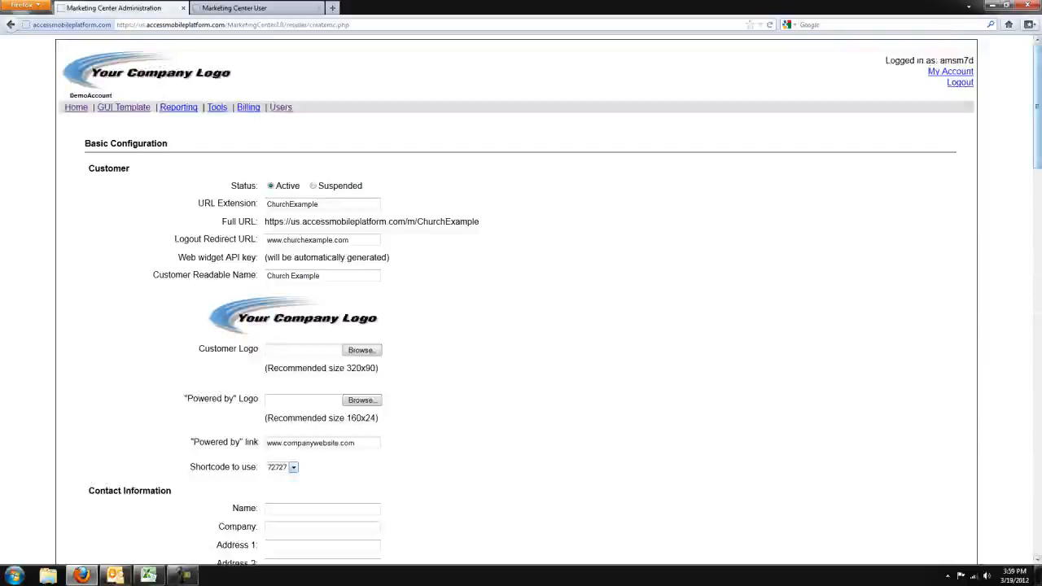
{"action": "left_click", "coordinate": [315, 194]}
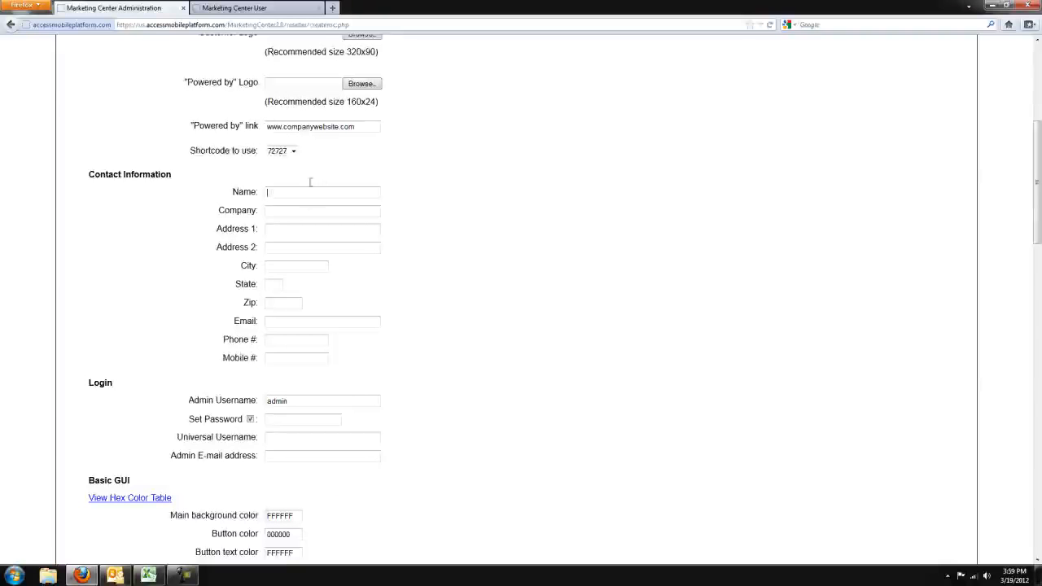
{"action": "scroll", "coordinate": [1026, 222], "scroll_direction": "down", "scroll_amount": 5}
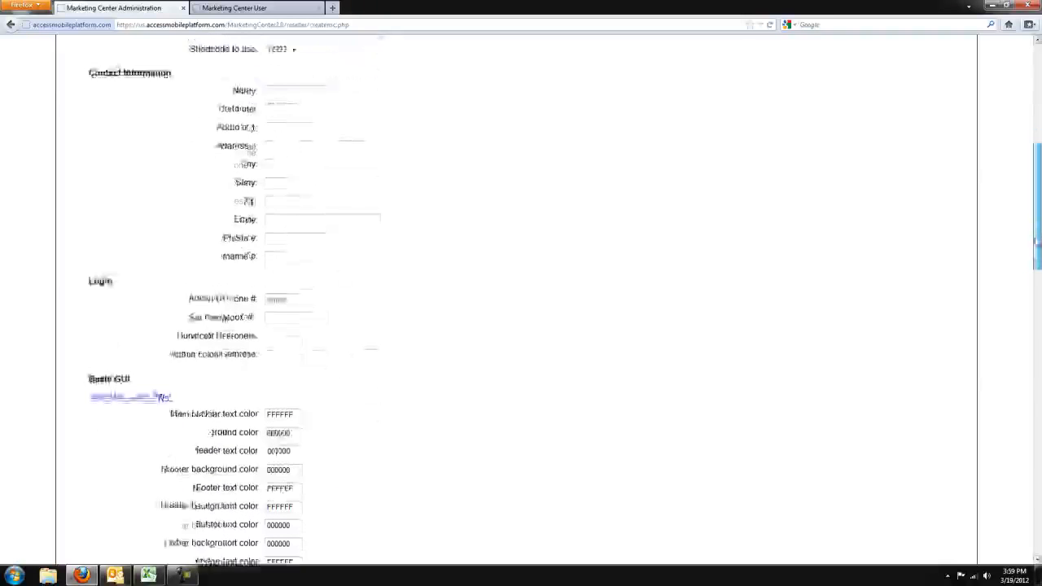
{"action": "left_click_drag", "start_coordinate": [325, 172], "coordinate": [155, 172]}
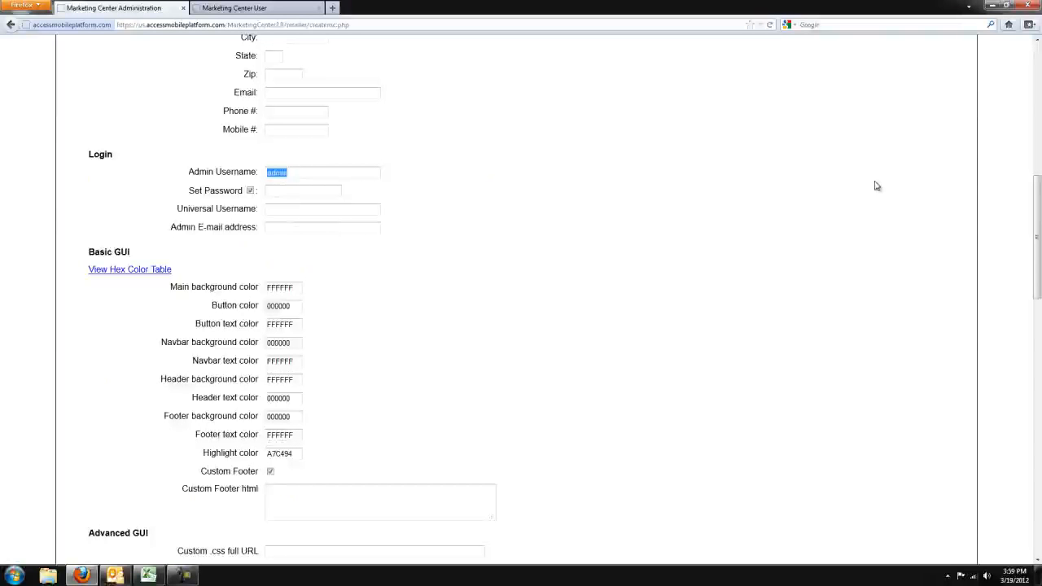
{"action": "type", "text": "church"}
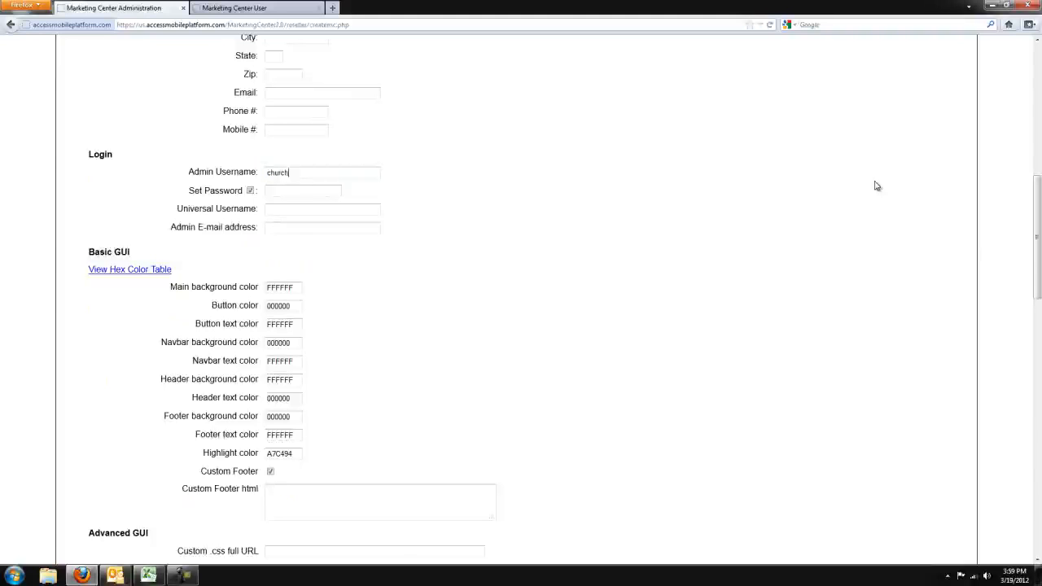
{"action": "type", "text": "example"}
Step: Copy the admin username into the universal username field
{"action": "left_click_drag", "start_coordinate": [353, 174], "coordinate": [111, 153]}
{"action": "key", "text": "ctrl+c"}
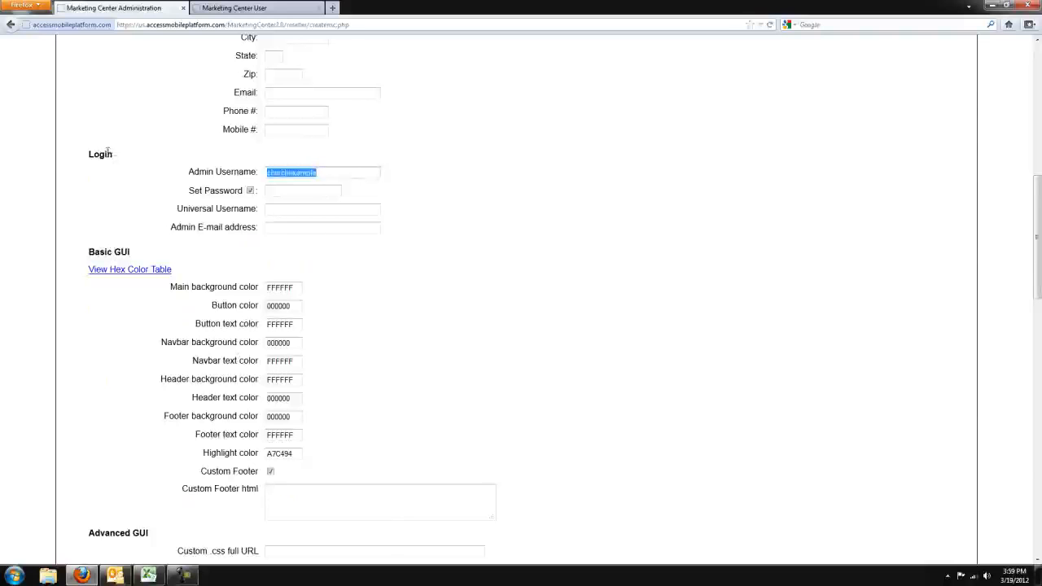
{"action": "left_click", "coordinate": [371, 176]}
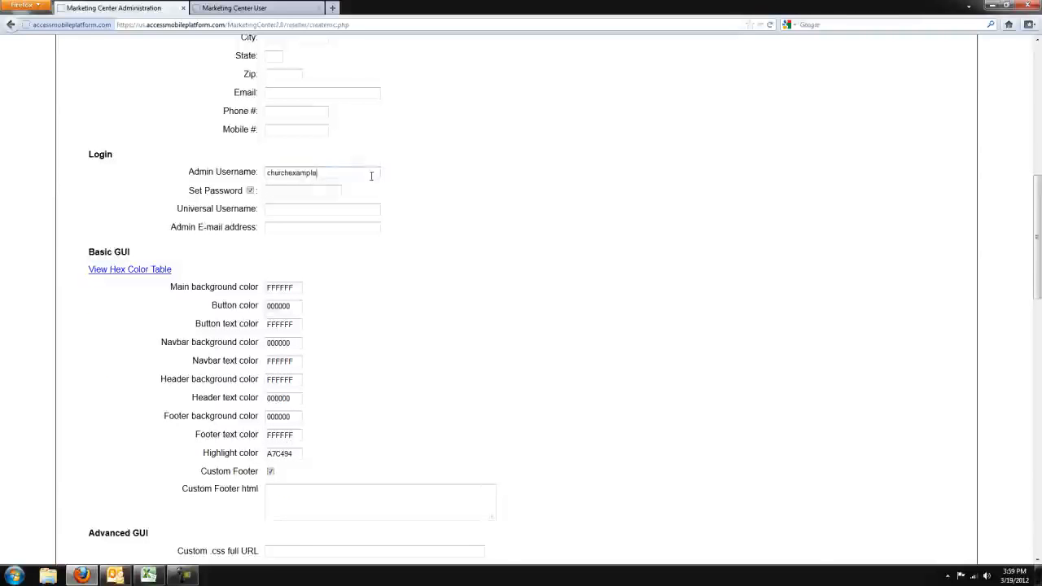
{"action": "left_click", "coordinate": [303, 213]}
{"action": "key", "text": "ctrl+v"}
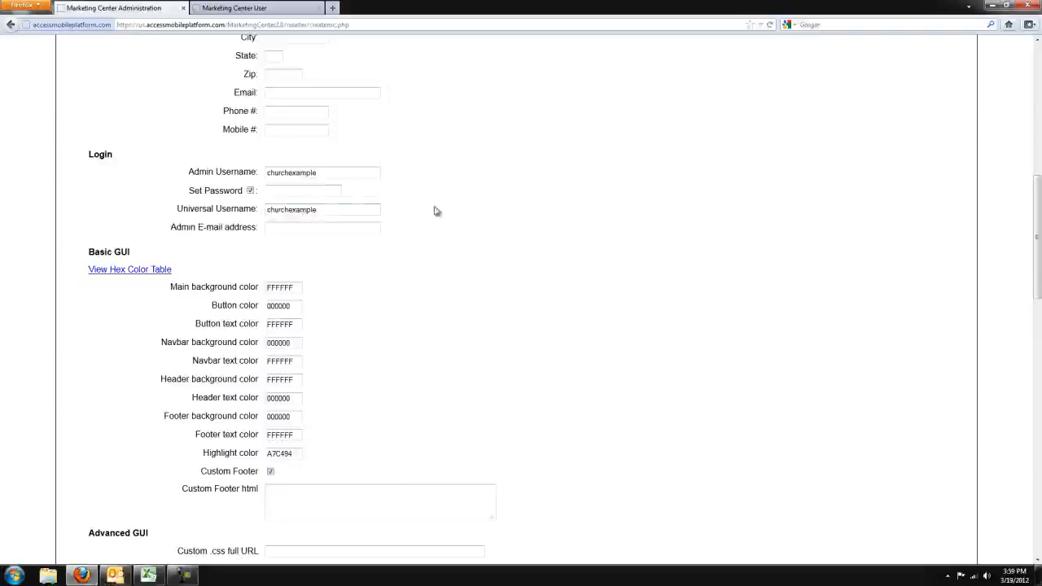
Step: Enter the account password and fill in the admin e-mail address
{"action": "left_click", "coordinate": [313, 195]}
{"action": "type", "text": "••••••••"}
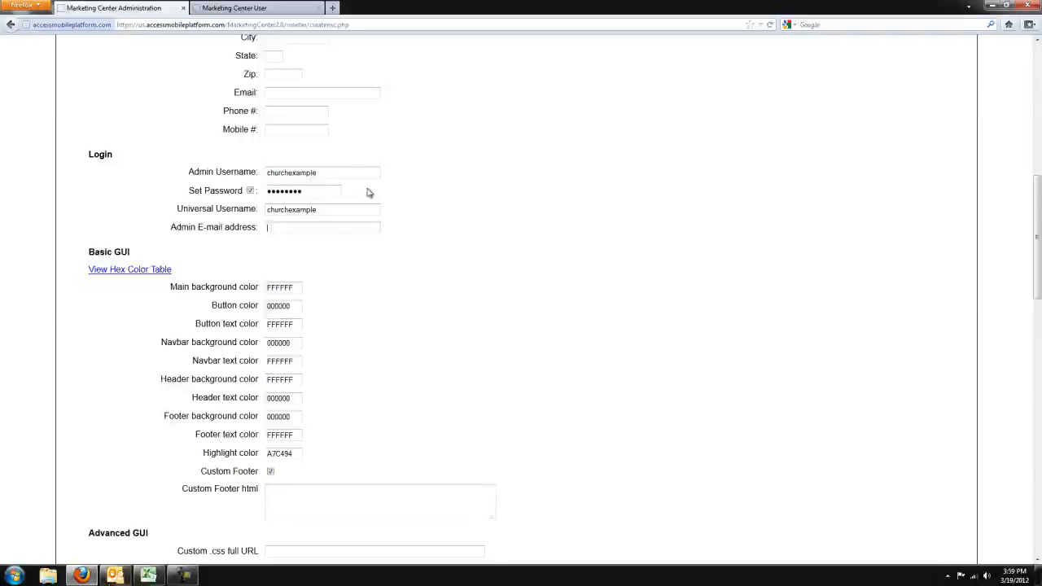
{"action": "key", "text": "Tab"}
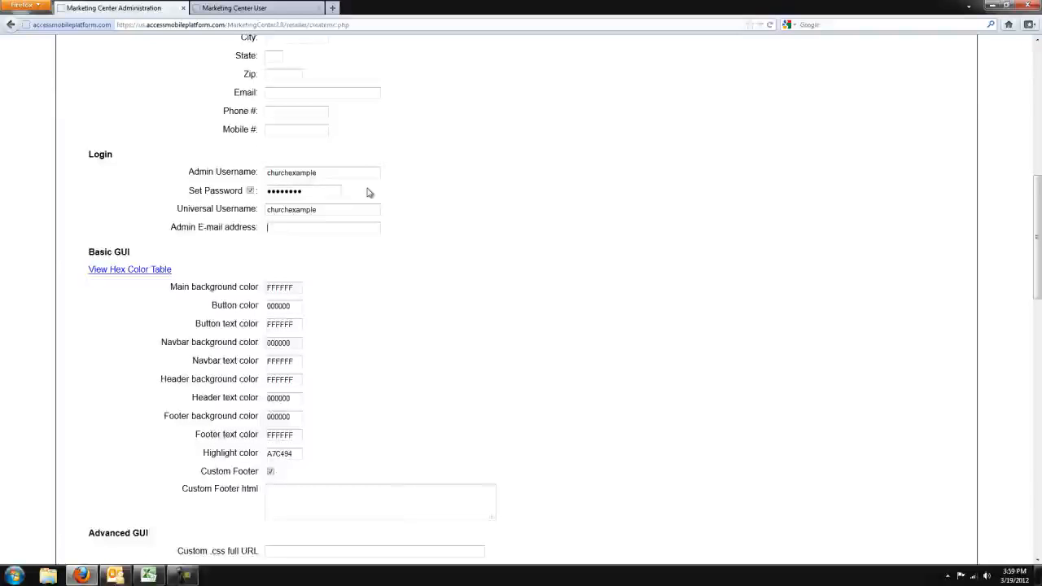
{"action": "type", "text": "email@me.com"}
{"action": "type", "text": "123"}
Step: Append 123 to both the admin username and the universal username so that each reads churchexample123
{"action": "left_click", "coordinate": [360, 210]}
{"action": "type", "text": "123"}
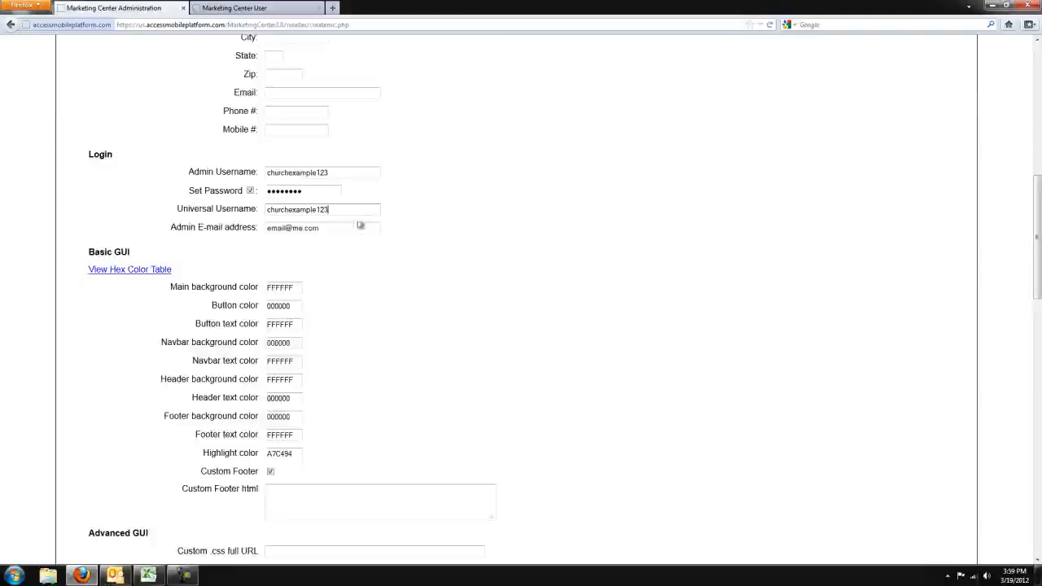
Step: Review the Basic GUI colors, the custom footer HTML field and the Advanced GUI stylesheet and script URL fields
{"action": "left_click_drag", "start_coordinate": [1037, 191], "coordinate": [1017, 231]}
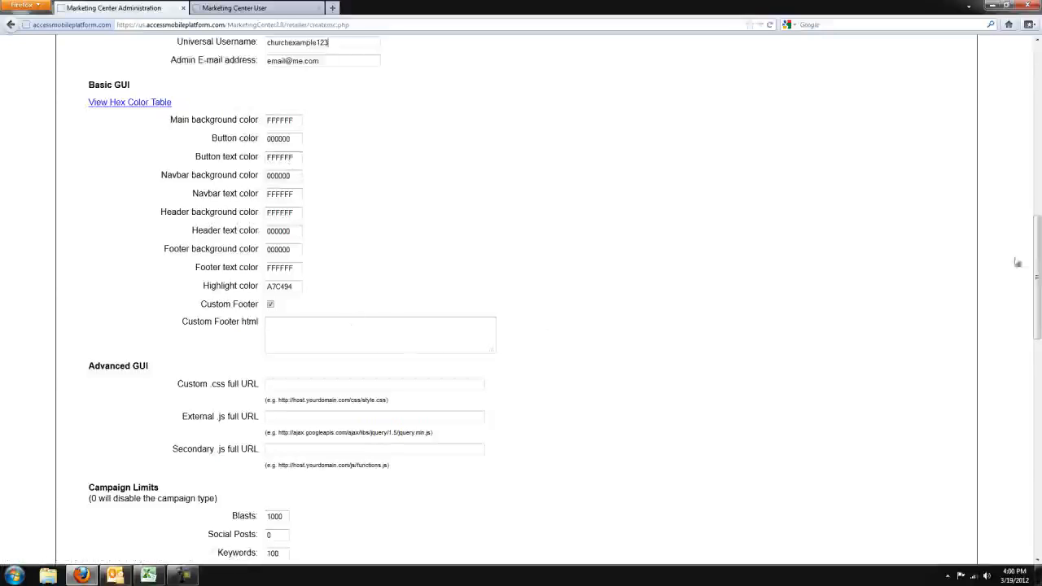
{"action": "scroll", "coordinate": [1017, 262], "scroll_direction": "down", "scroll_amount": 2}
{"action": "left_click", "coordinate": [358, 246]}
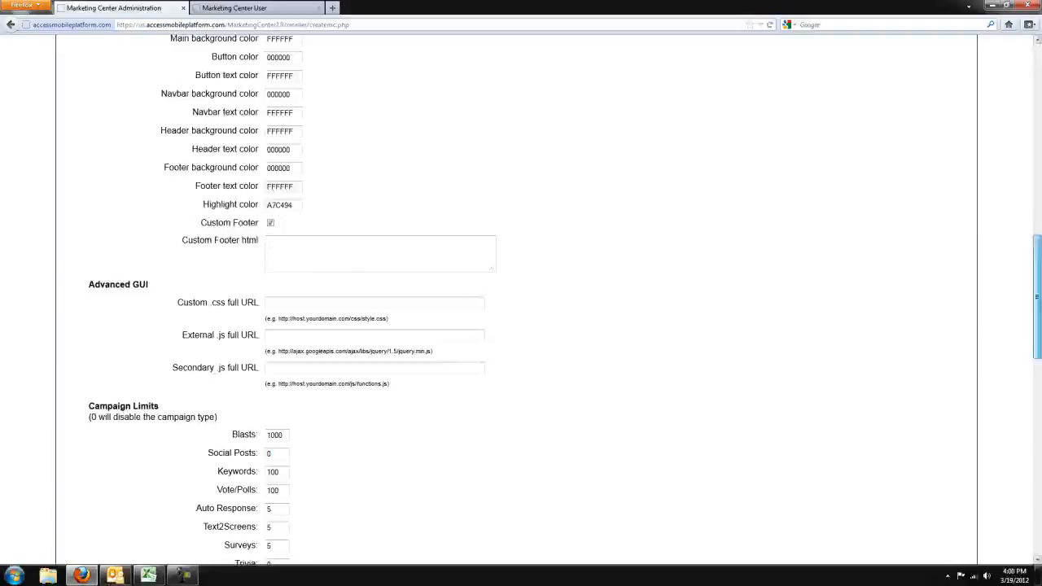
{"action": "scroll", "coordinate": [1038, 286], "scroll_direction": "down", "scroll_amount": 1}
{"action": "left_click_drag", "start_coordinate": [158, 250], "coordinate": [41, 235]}
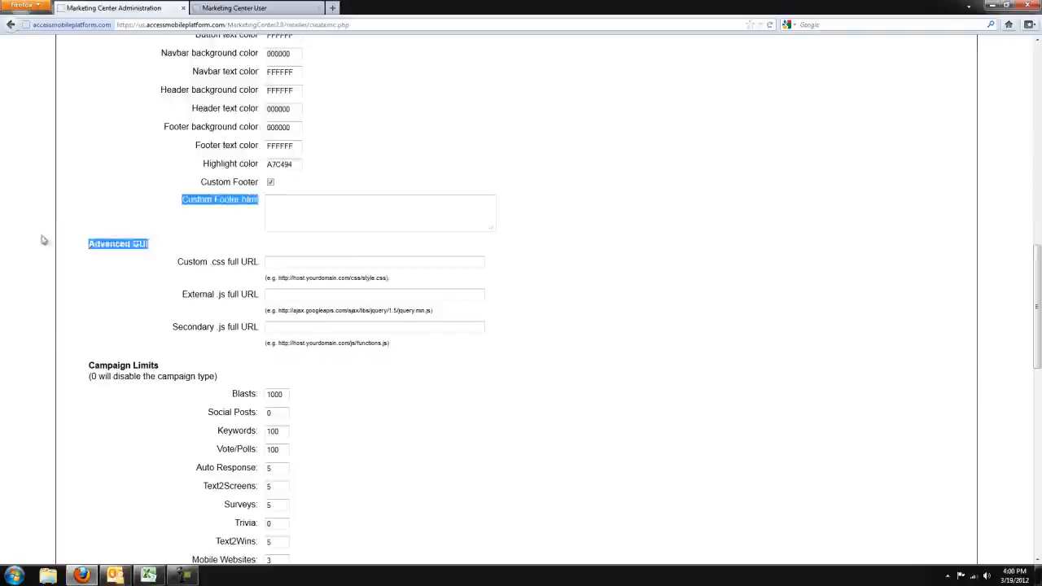
{"action": "left_click", "coordinate": [345, 266]}
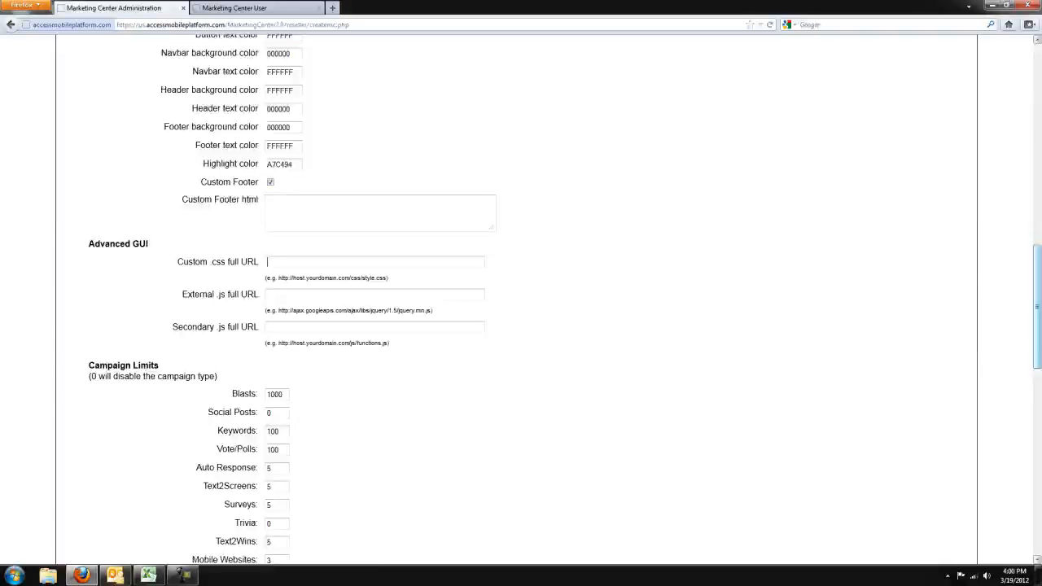
Step: Review the Blasts campaign limit and set the Social Posts limit to 3
{"action": "left_click_drag", "start_coordinate": [1035, 254], "coordinate": [1034, 314]}
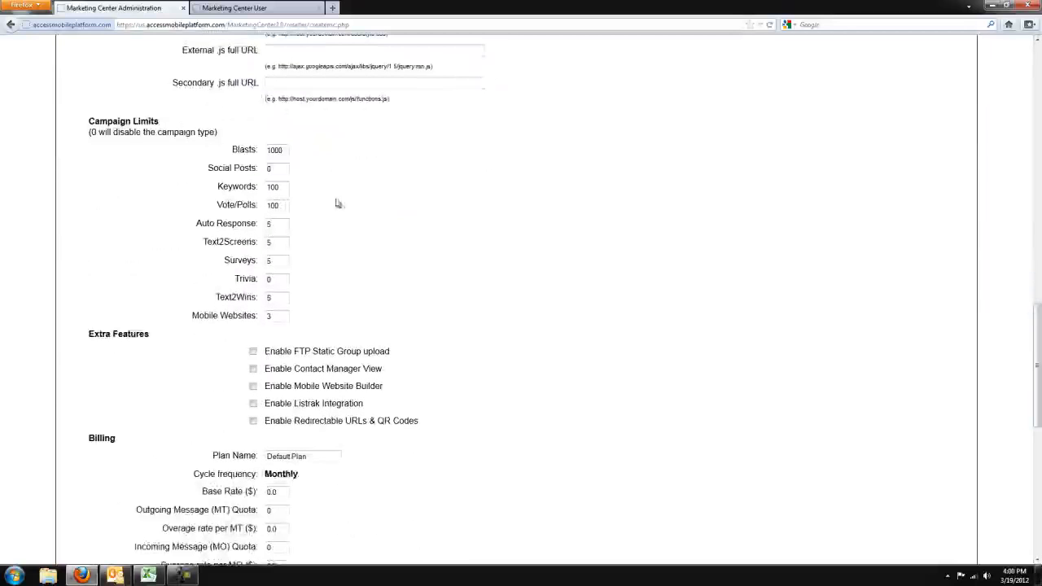
{"action": "left_click_drag", "start_coordinate": [287, 150], "coordinate": [254, 149]}
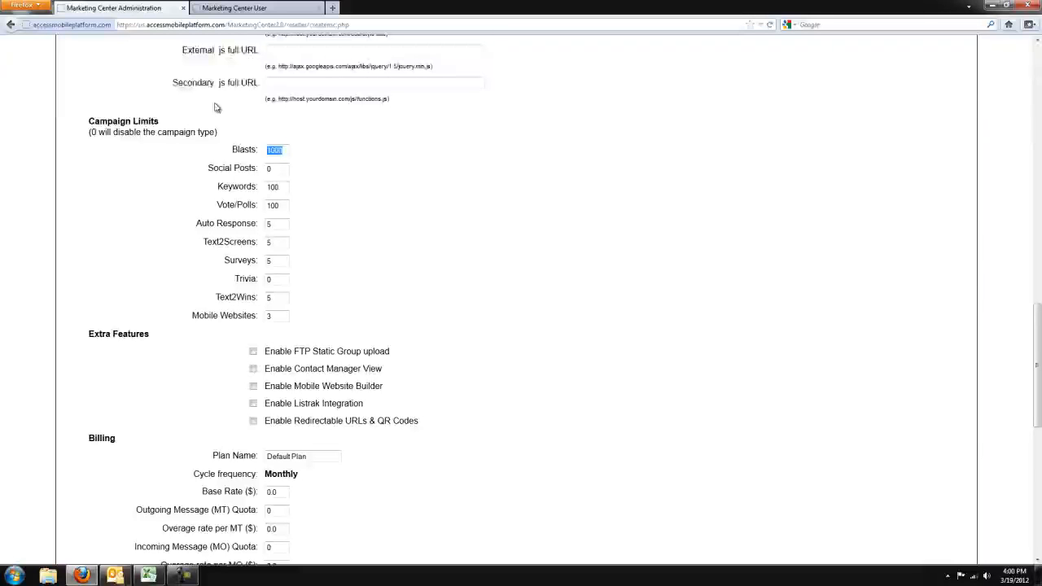
{"action": "left_click", "coordinate": [283, 151]}
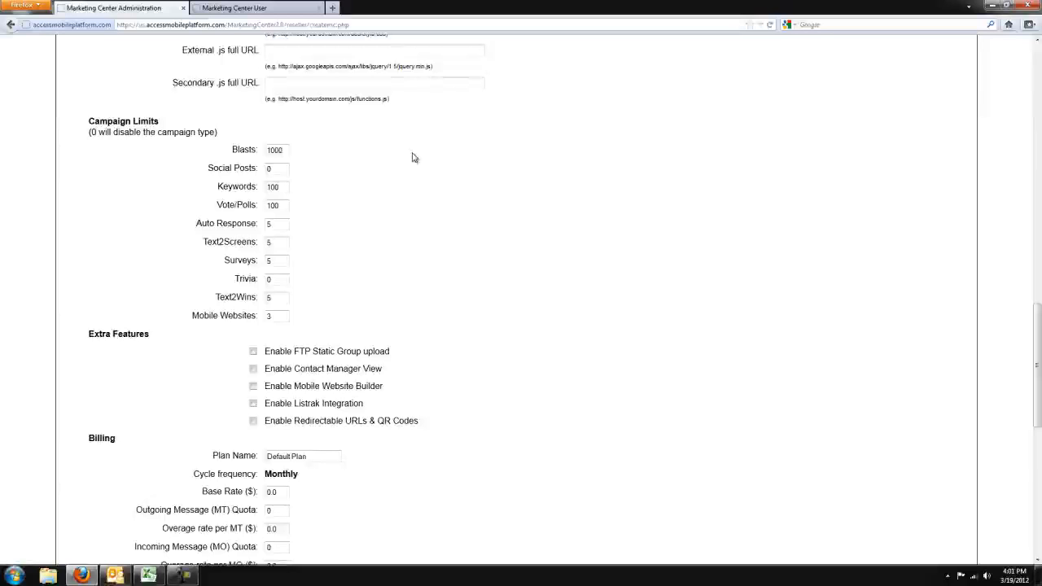
{"action": "double_click", "coordinate": [274, 168]}
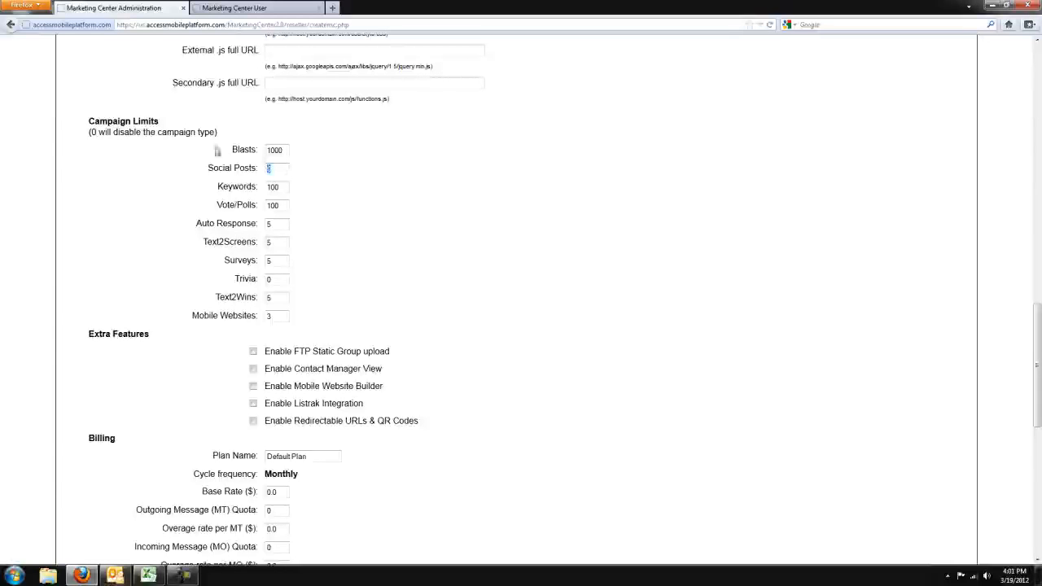
{"action": "type", "text": "3"}
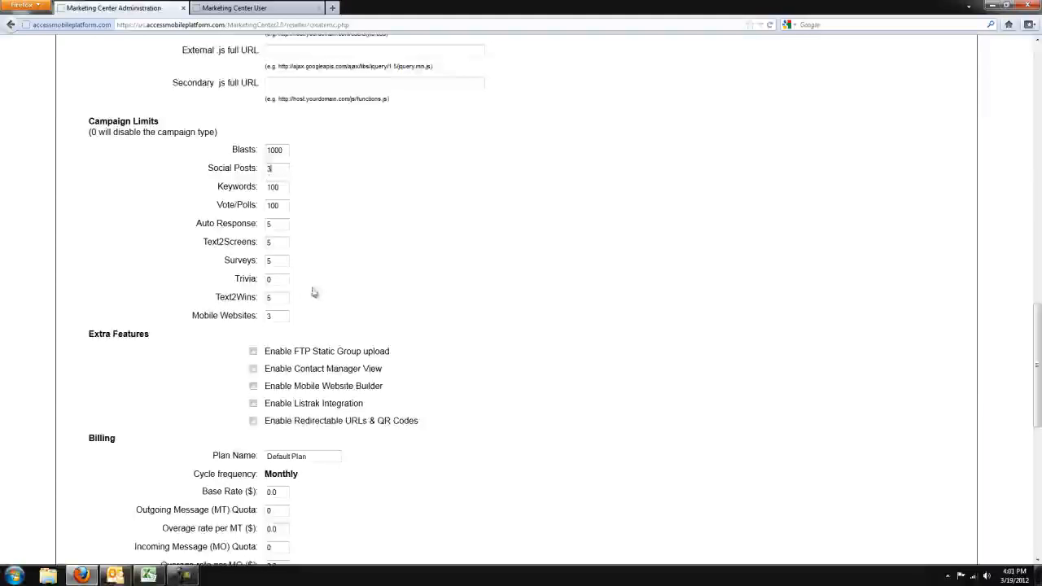
Step: Review the Keywords, Vote/Polls and Auto Response campaign limits
{"action": "left_click", "coordinate": [285, 189]}
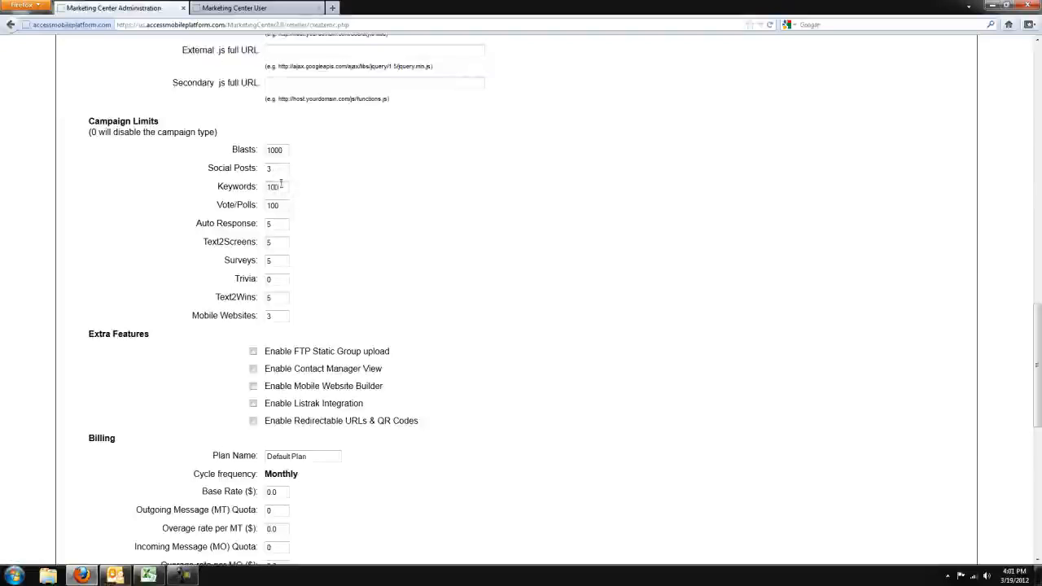
{"action": "left_click_drag", "start_coordinate": [281, 185], "coordinate": [213, 192]}
{"action": "left_click", "coordinate": [288, 188]}
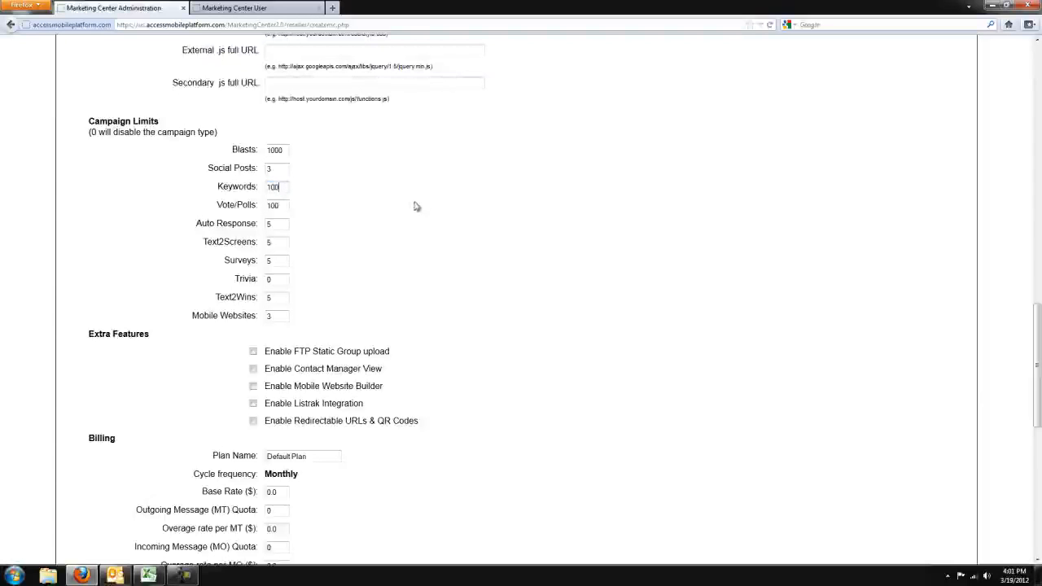
{"action": "left_click", "coordinate": [287, 205]}
{"action": "key", "text": "Tab"}
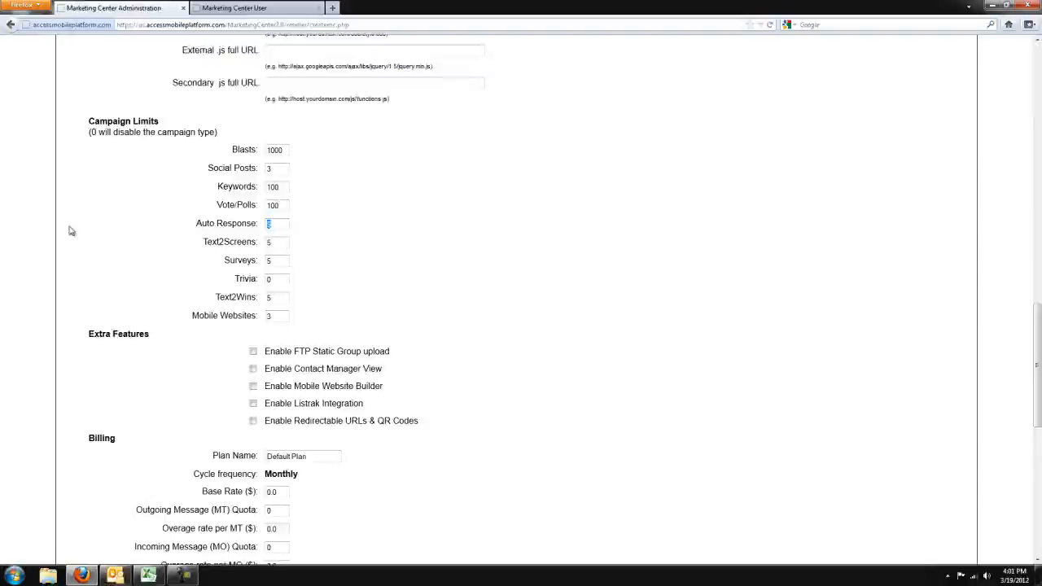
Step: Set the Auto Response limit to 0 and enable FTP Static Group upload, Mobile Website Builder, Listrak Integration and Redirectable URLs & QR Codes
{"action": "type", "text": "0"}
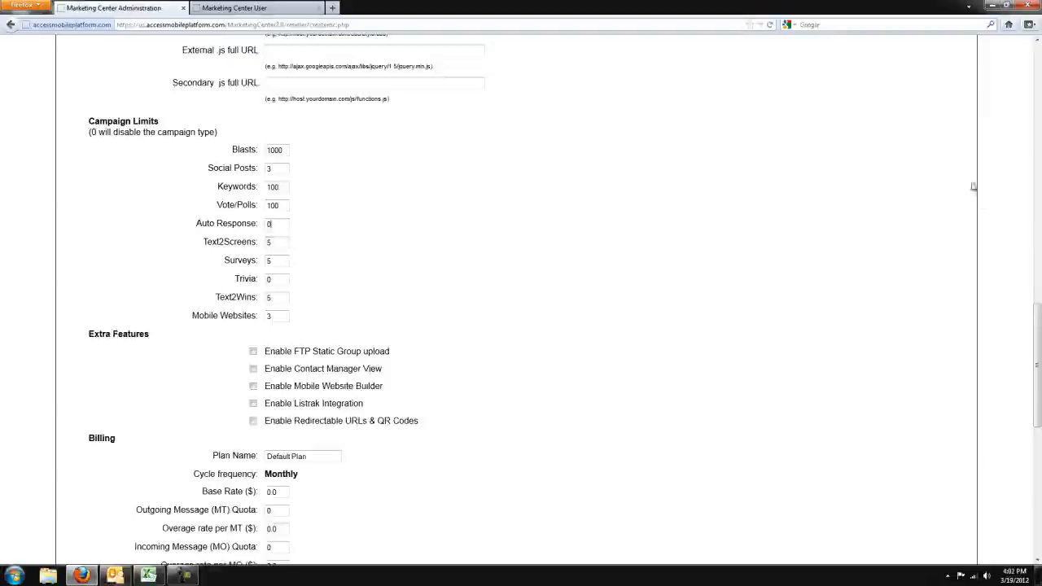
{"action": "left_click_drag", "start_coordinate": [1037, 343], "coordinate": [1037, 395]}
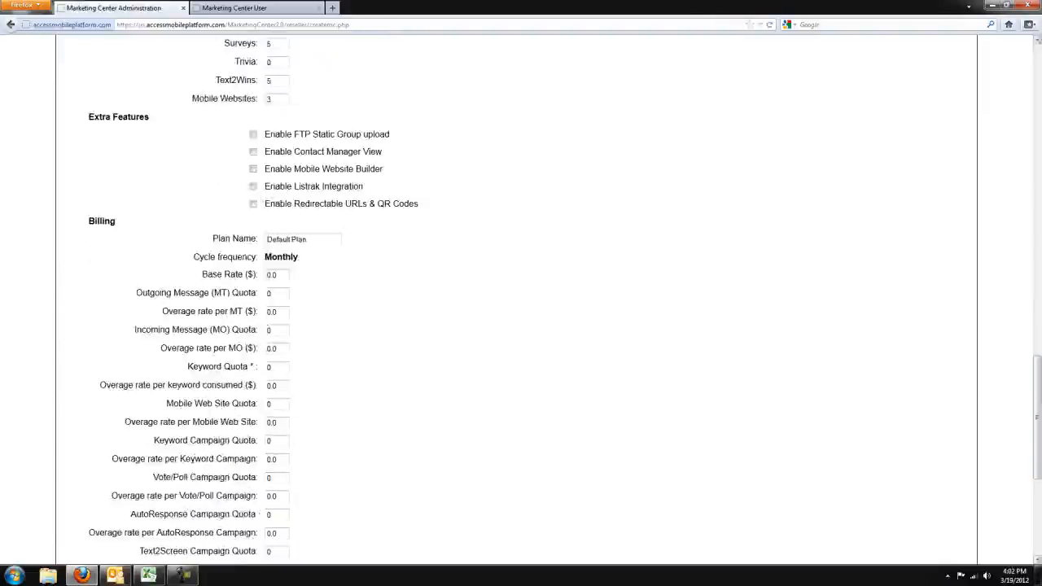
{"action": "left_click", "coordinate": [253, 135]}
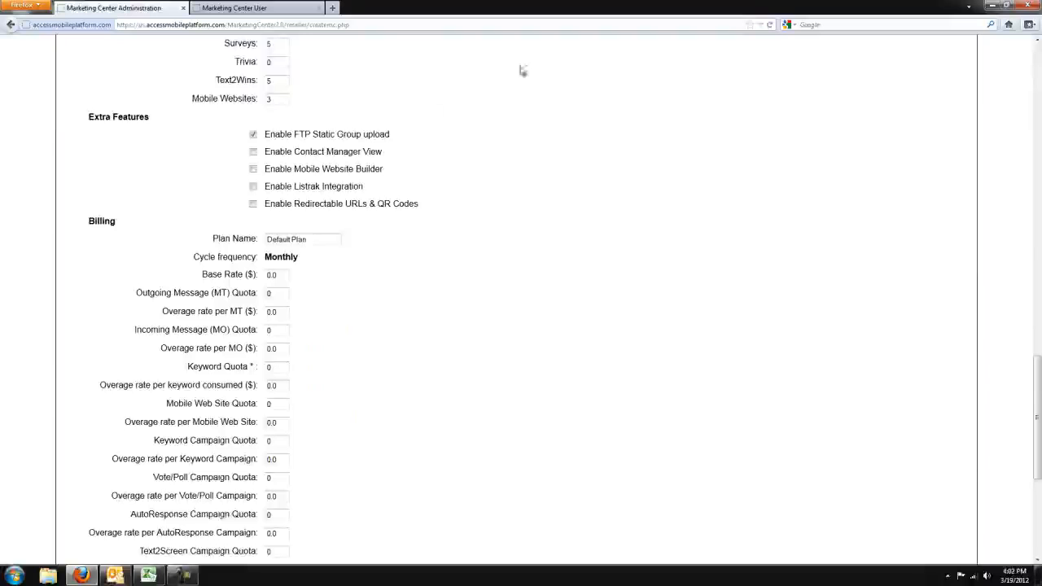
{"action": "left_click", "coordinate": [253, 153]}
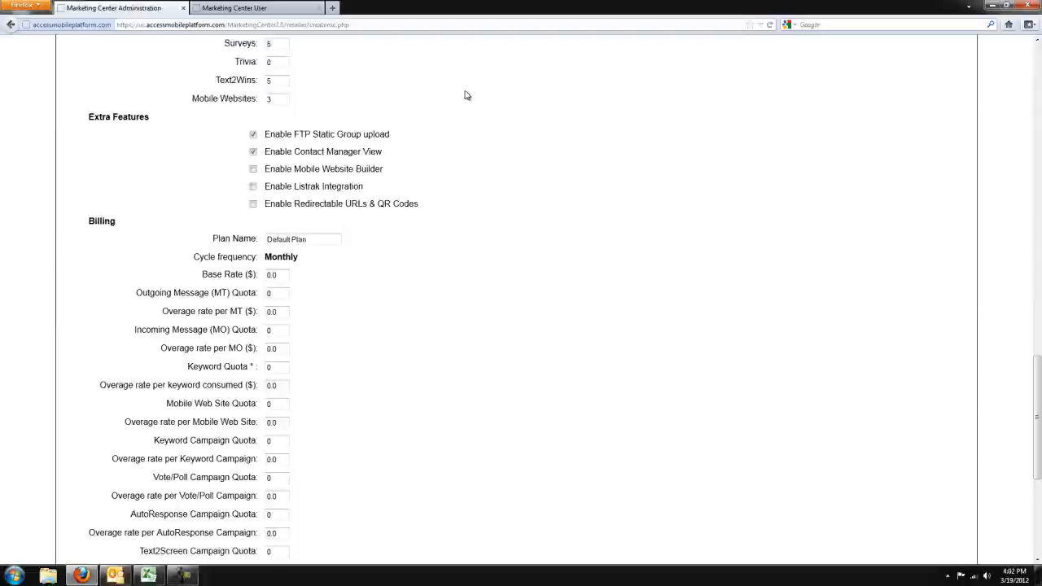
{"action": "left_click", "coordinate": [253, 151]}
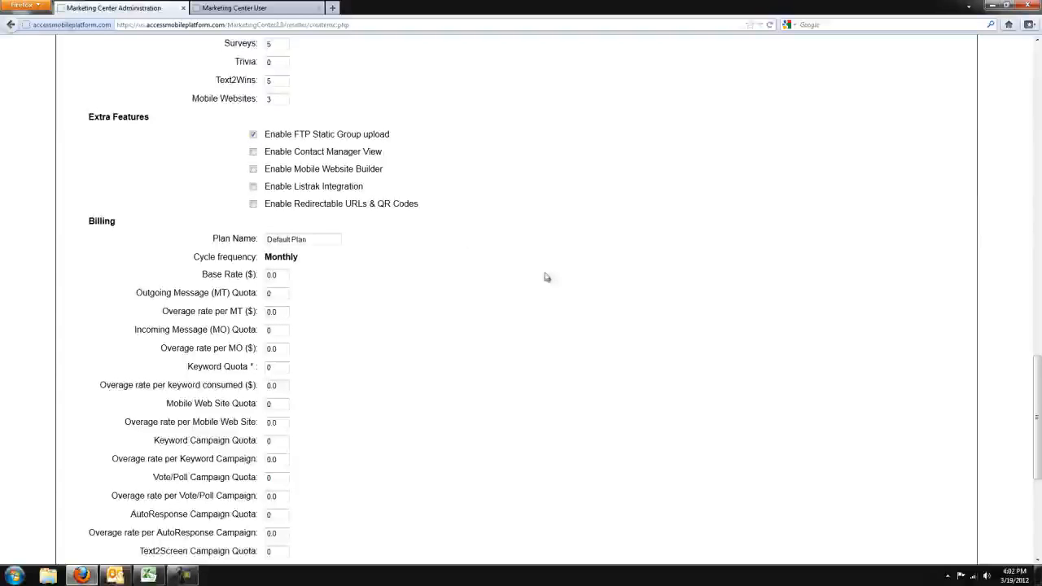
{"action": "left_click", "coordinate": [253, 168]}
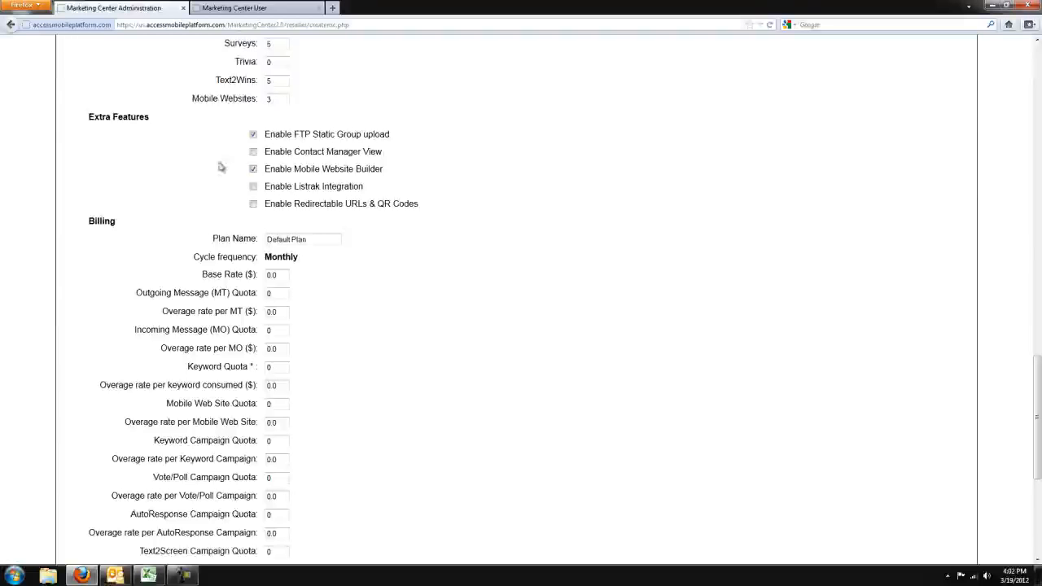
{"action": "left_click", "coordinate": [253, 187]}
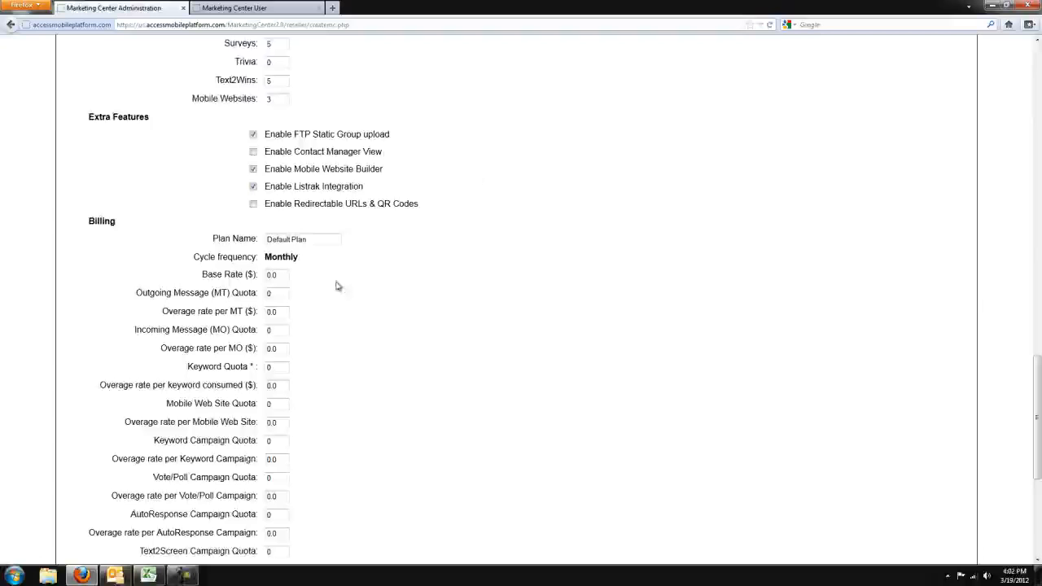
{"action": "left_click", "coordinate": [253, 204]}
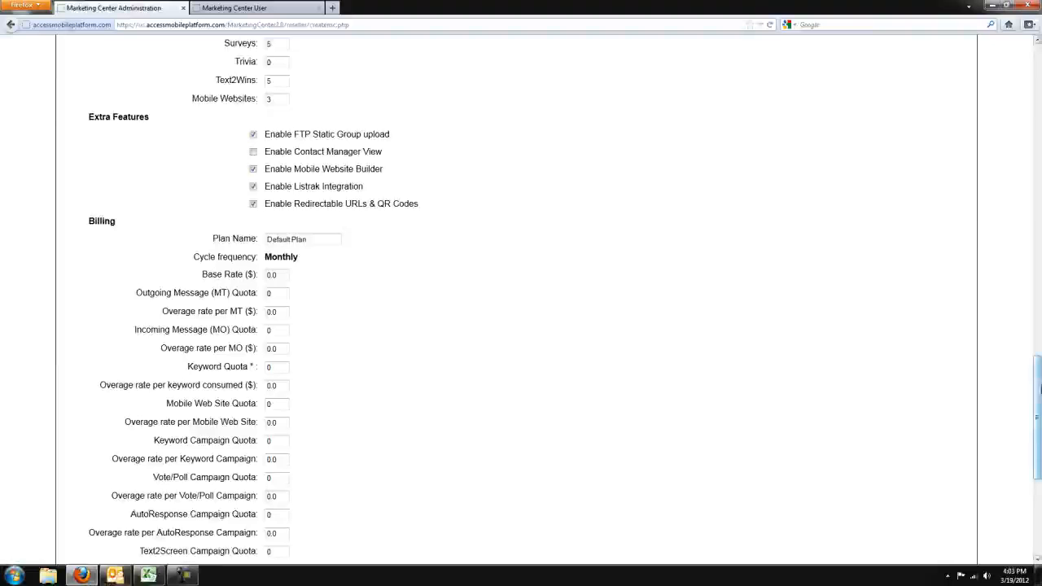
Step: Change the plan name in the Billing section to Silver Package
{"action": "scroll", "coordinate": [951, 407], "scroll_direction": "down", "scroll_amount": 3}
{"action": "mouse_move", "coordinate": [341, 144]}
{"action": "left_mouse_down"}
{"action": "mouse_move", "coordinate": [154, 131]}
{"action": "mouse_move", "coordinate": [353, 156]}
{"action": "left_mouse_up"}
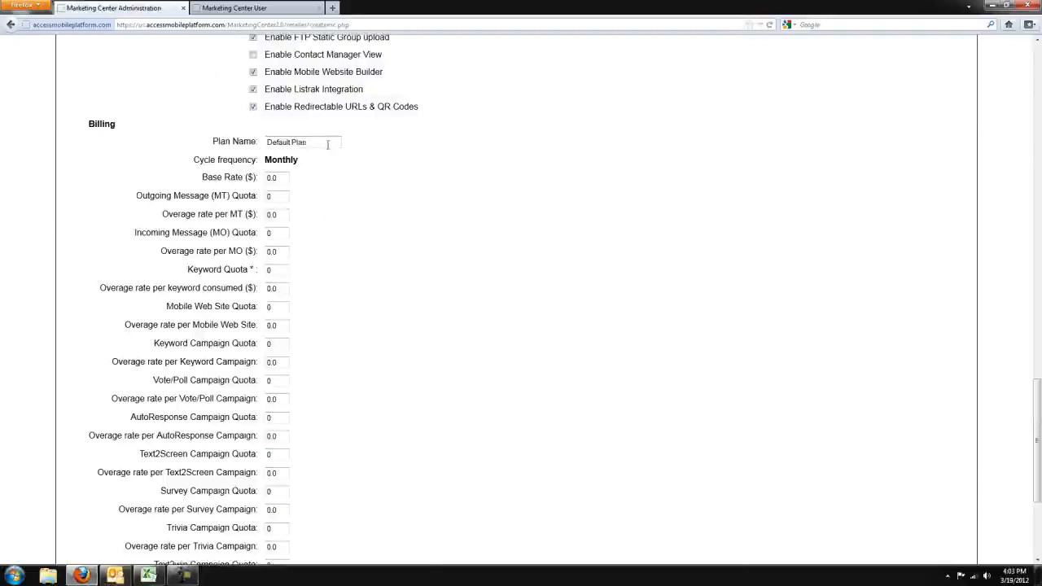
{"action": "triple_click", "coordinate": [329, 142]}
{"action": "type", "text": "Silver"}
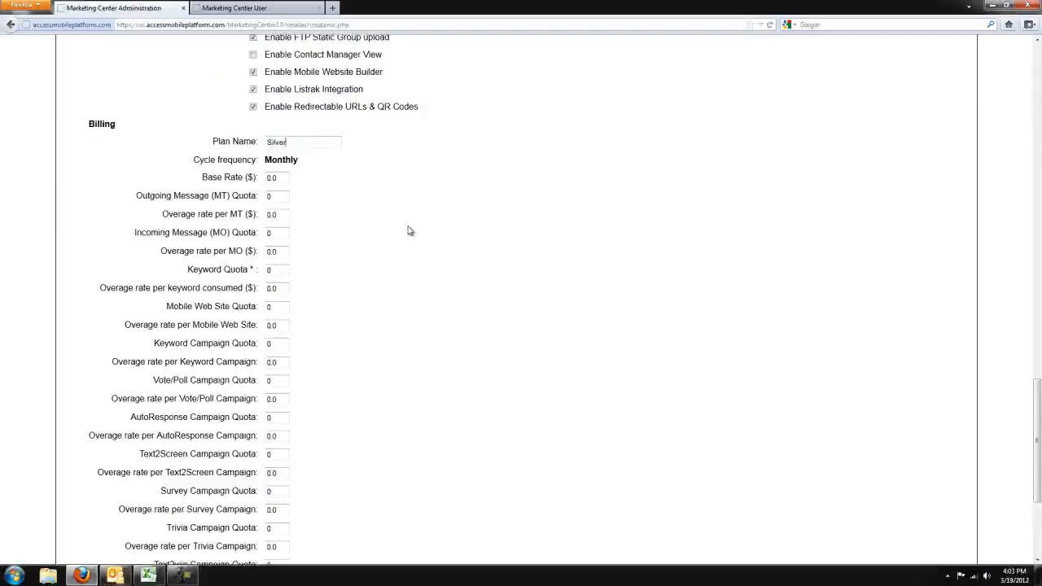
{"action": "type", "text": " Package"}
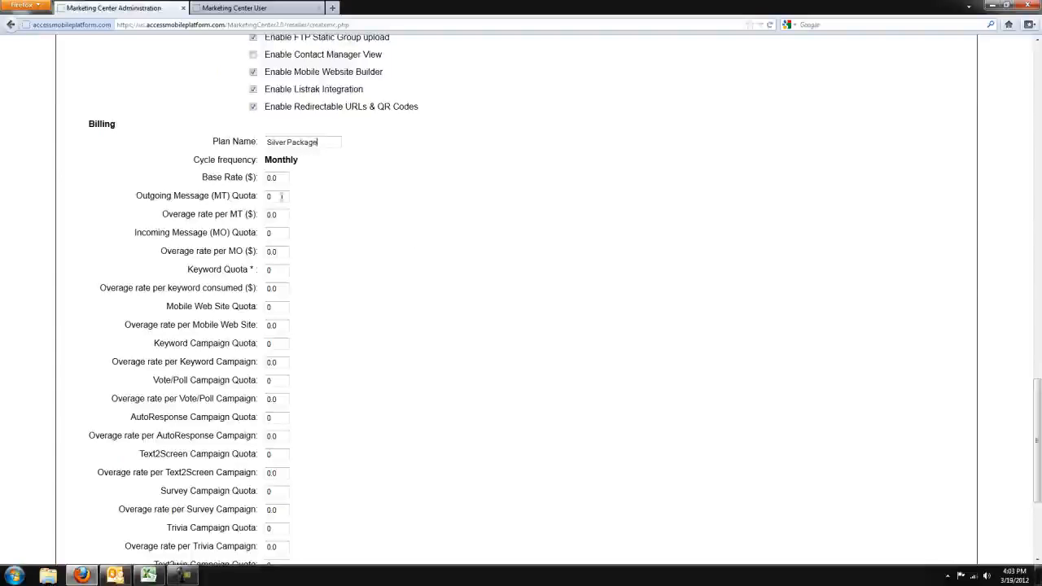
Step: Set the monthly base rate of the billing plan to $49.99
{"action": "left_click", "coordinate": [285, 178]}
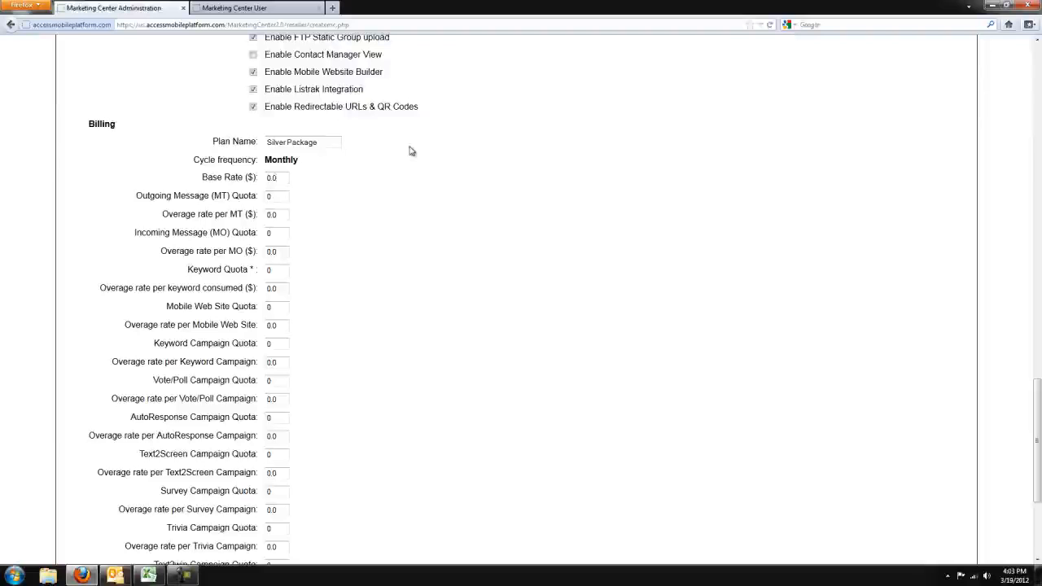
{"action": "key", "text": "BackSpace"}
{"action": "key", "text": "BackSpace"}
{"action": "key", "text": "BackSpace"}
{"action": "type", "text": "49.99"}
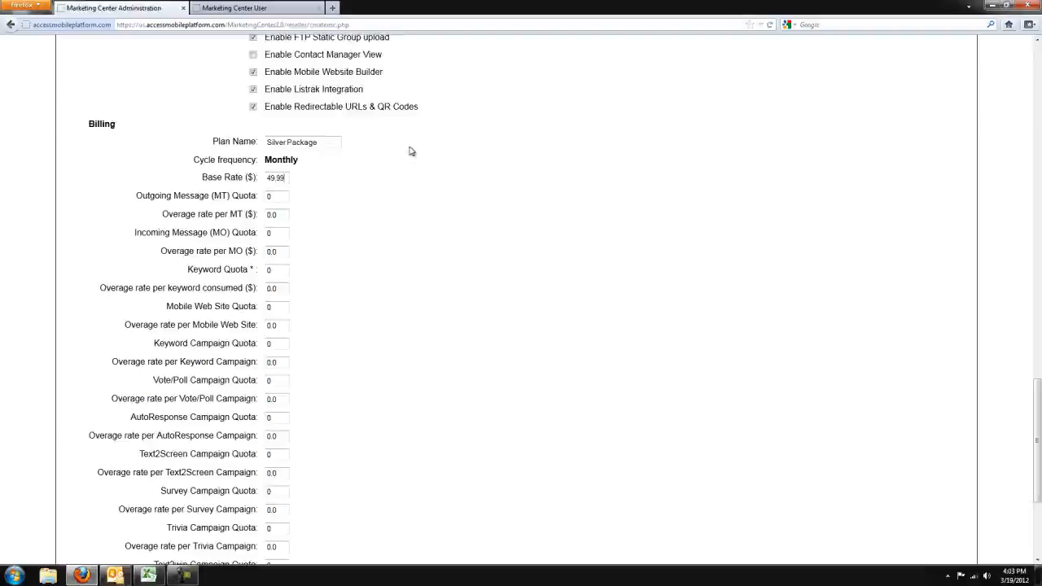
Step: Set the Outgoing Message (MT) quota to 300 and the overage rate per MT to $0.05
{"action": "key", "text": "Tab"}
{"action": "key", "text": "BackSpace"}
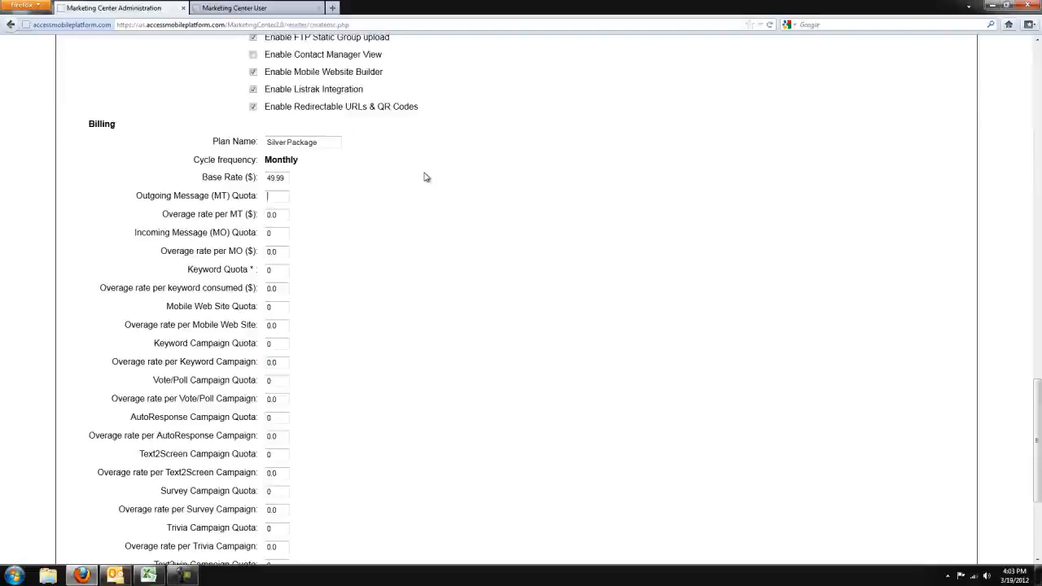
{"action": "type", "text": "300"}
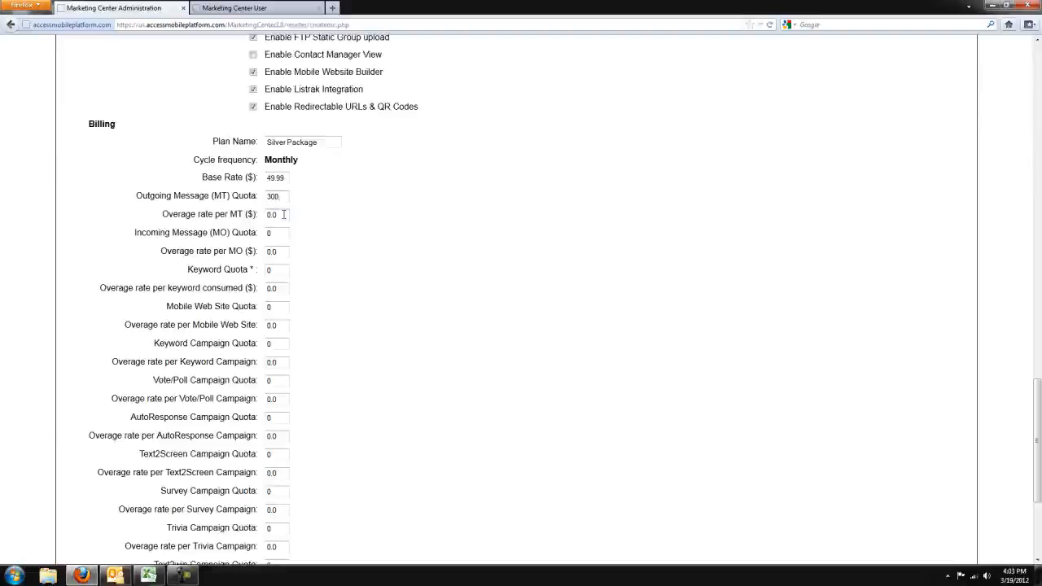
{"action": "left_click", "coordinate": [283, 214]}
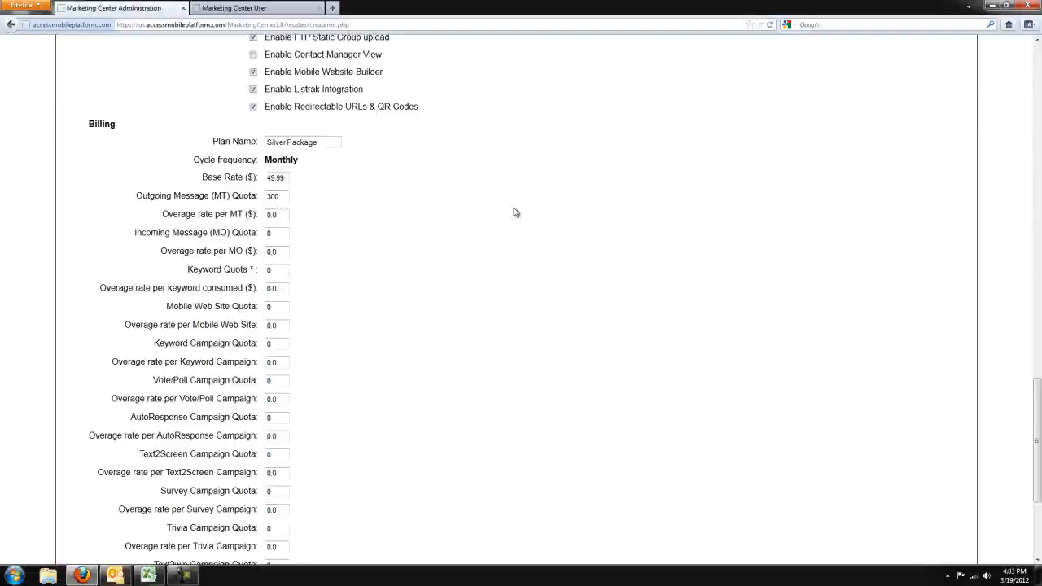
{"action": "type", "text": "6"}
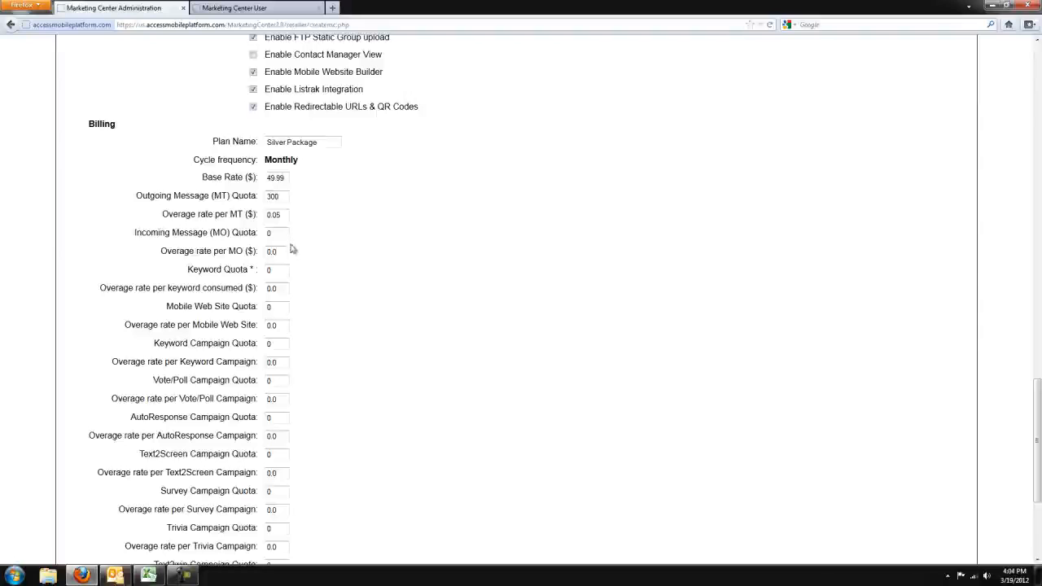
Step: Set the Incoming Message (MO) quota to 300 and the overage rate per MO to $0.065
{"action": "key", "text": "BackSpace"}
{"action": "type", "text": "300"}
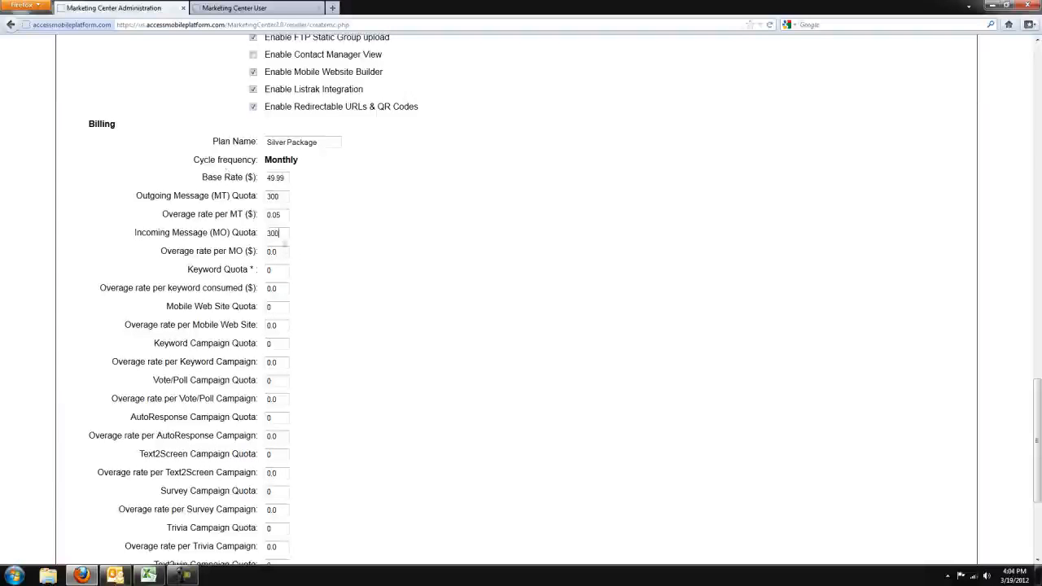
{"action": "type", "text": "65"}
{"action": "key", "text": "Tab"}
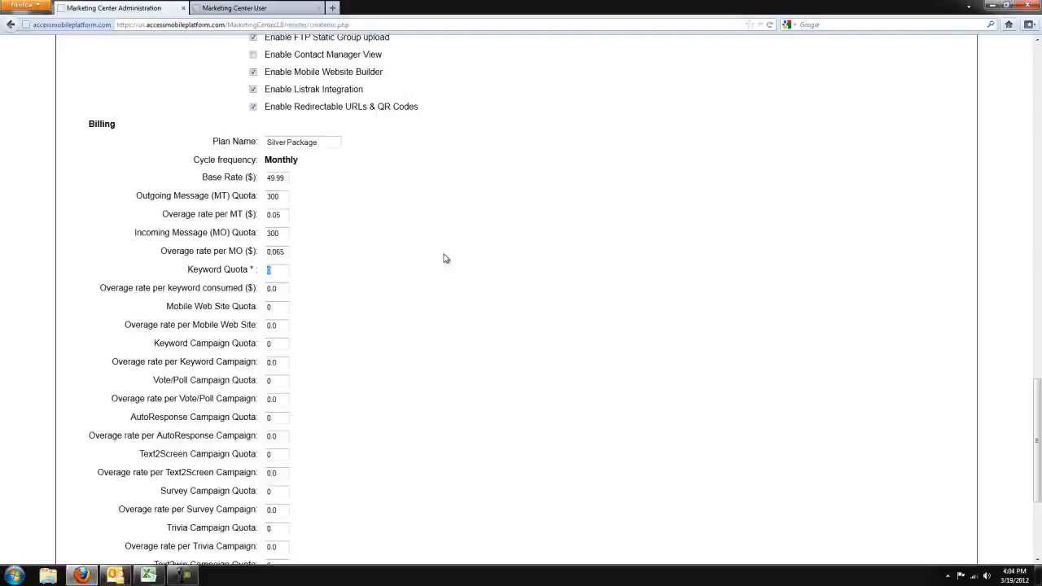
Step: Set the Keyword Quota to 2 and the overage rate per keyword consumed to $10.00
{"action": "type", "text": "2"}
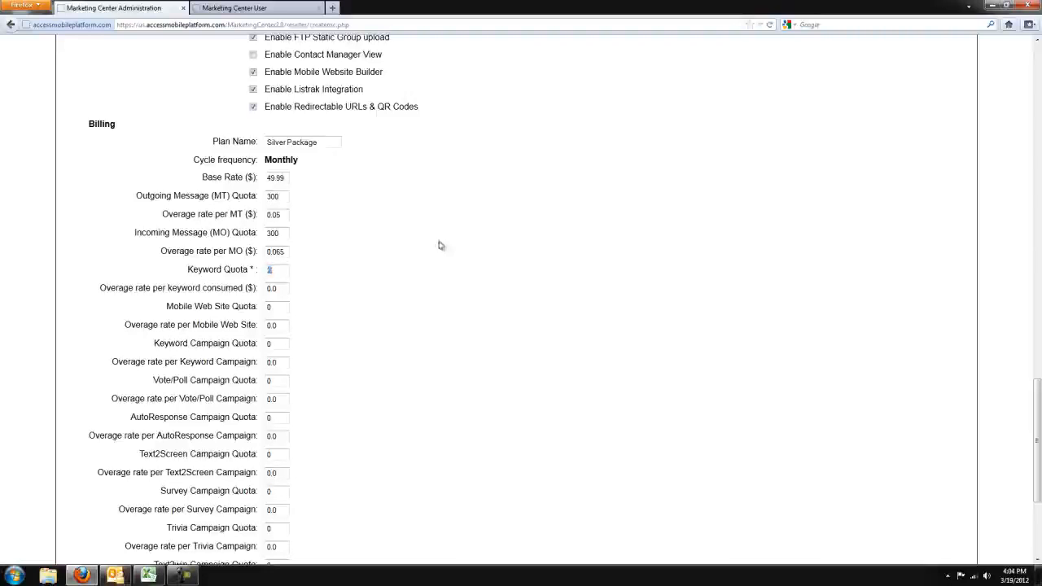
{"action": "double_click", "coordinate": [284, 290]}
{"action": "type", "text": "10.000"}
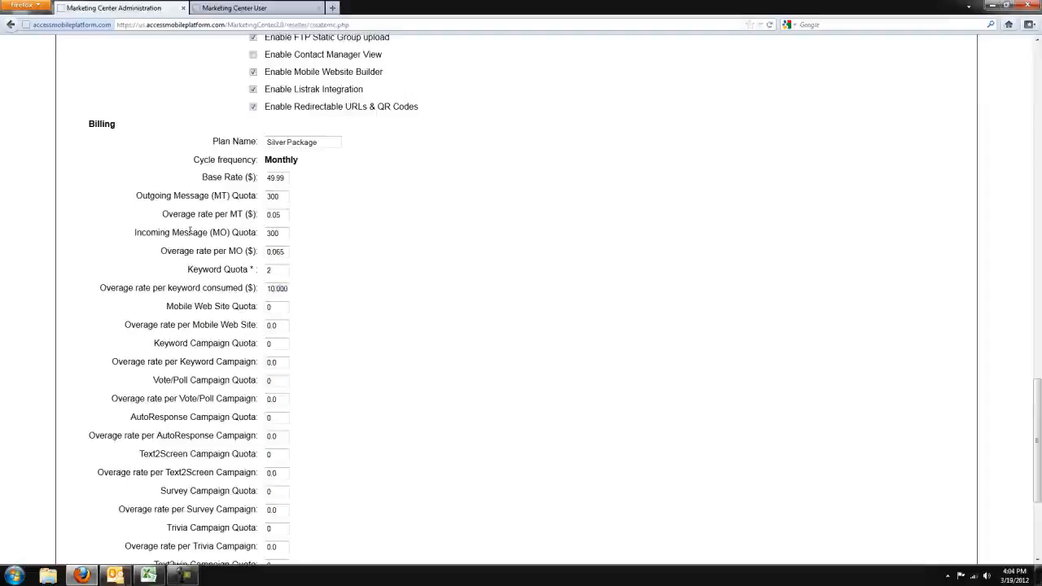
Step: Keep the Mobile Web Site Quota at 0 and set the overage rate per Mobile Web Site to 99.00
{"action": "double_click", "coordinate": [280, 306]}
{"action": "left_click", "coordinate": [281, 326]}
{"action": "key", "text": "BackSpace"}
{"action": "key", "text": "BackSpace"}
{"action": "key", "text": "BackSpace"}
{"action": "key", "text": "BackSpace"}
{"action": "type", "text": "99.00"}
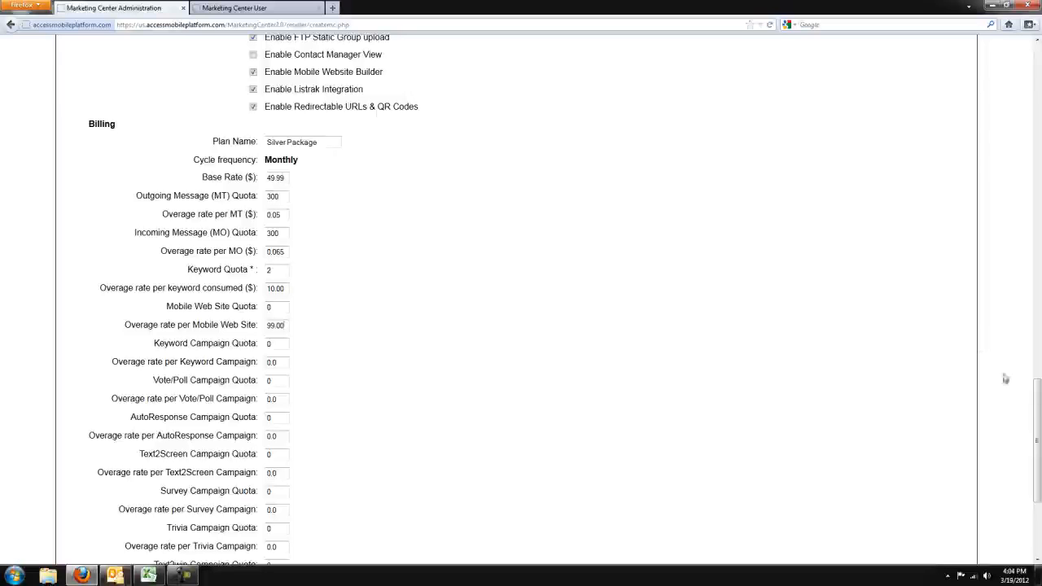
Step: Set the Keyword Campaign Quota to 1 and the overage rate per Keyword Campaign to 10.00
{"action": "left_click_drag", "start_coordinate": [1038, 399], "coordinate": [1038, 429]}
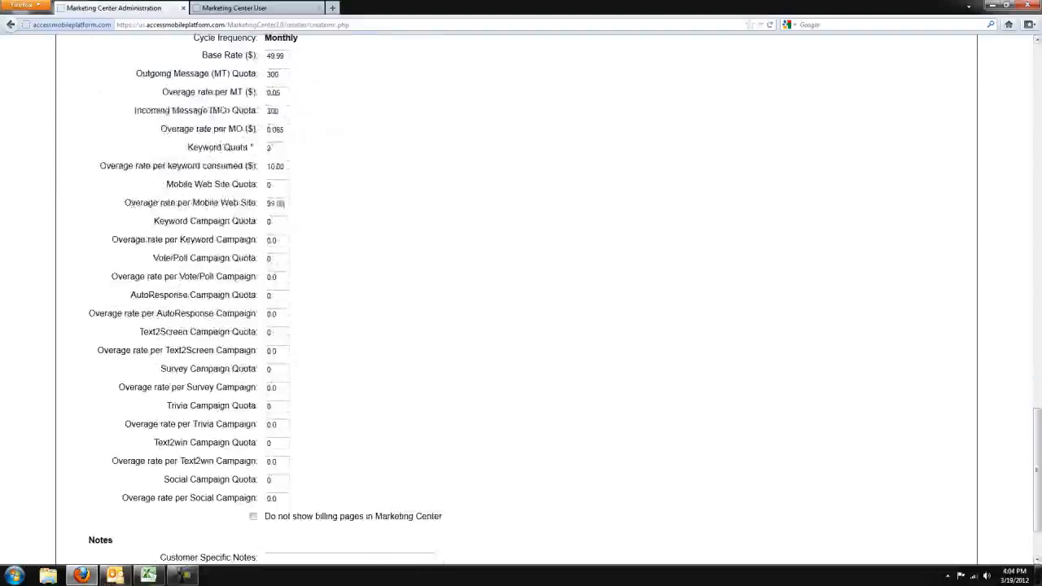
{"action": "left_click", "coordinate": [284, 219]}
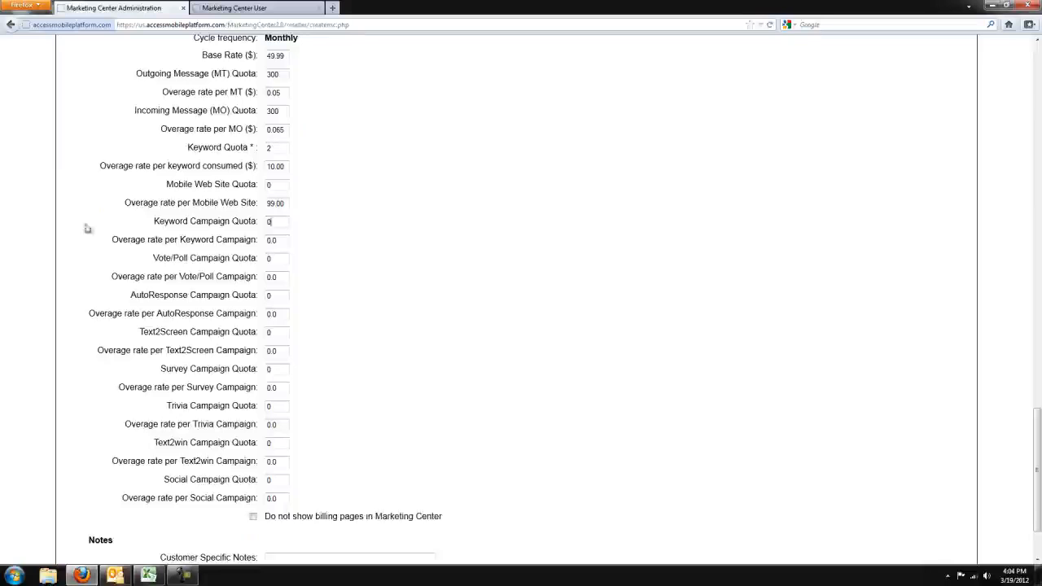
{"action": "left_click_drag", "start_coordinate": [156, 221], "coordinate": [230, 221]}
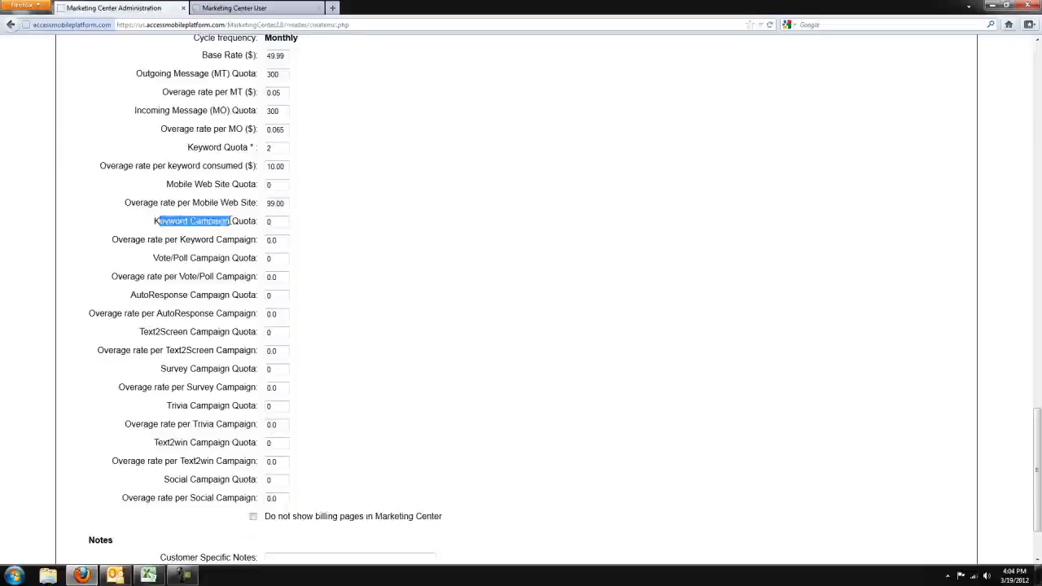
{"action": "left_click_drag", "start_coordinate": [162, 257], "coordinate": [260, 258]}
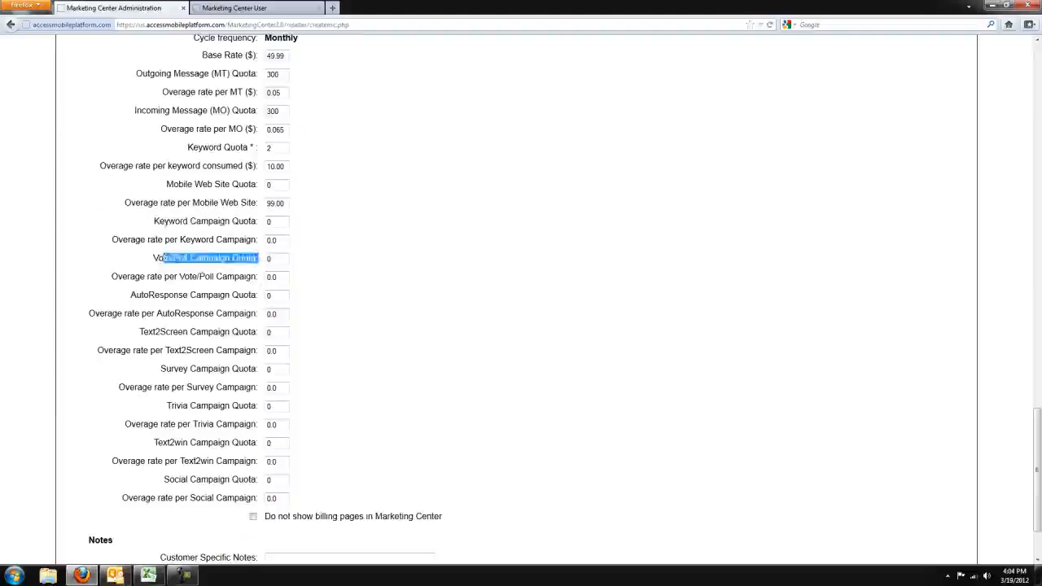
{"action": "left_click_drag", "start_coordinate": [130, 295], "coordinate": [231, 295]}
{"action": "left_click", "coordinate": [281, 229]}
{"action": "left_click_drag", "start_coordinate": [283, 222], "coordinate": [145, 223]}
{"action": "type", "text": "1"}
{"action": "key", "text": "Tab"}
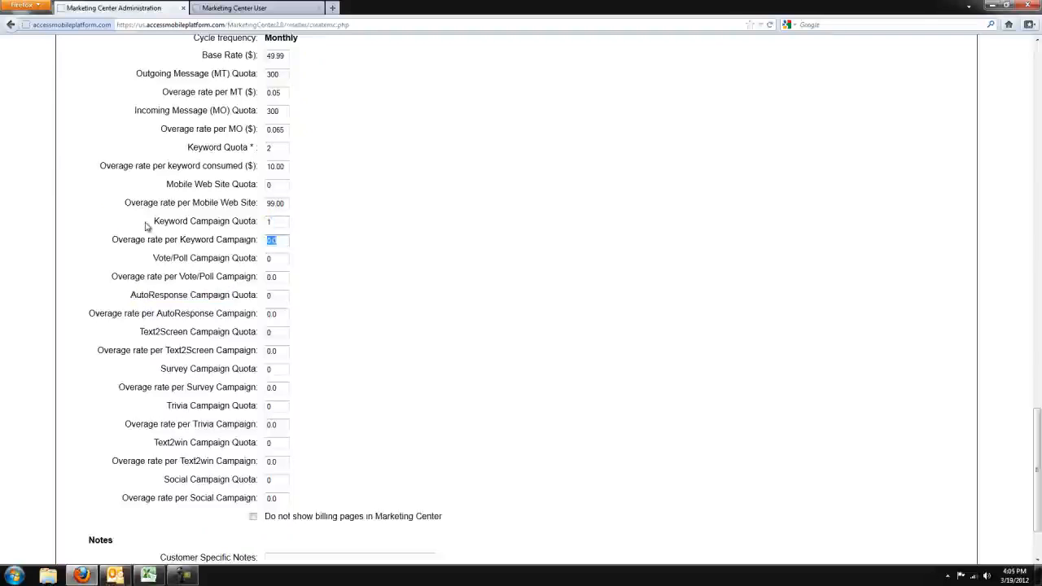
{"action": "type", "text": "10.00"}
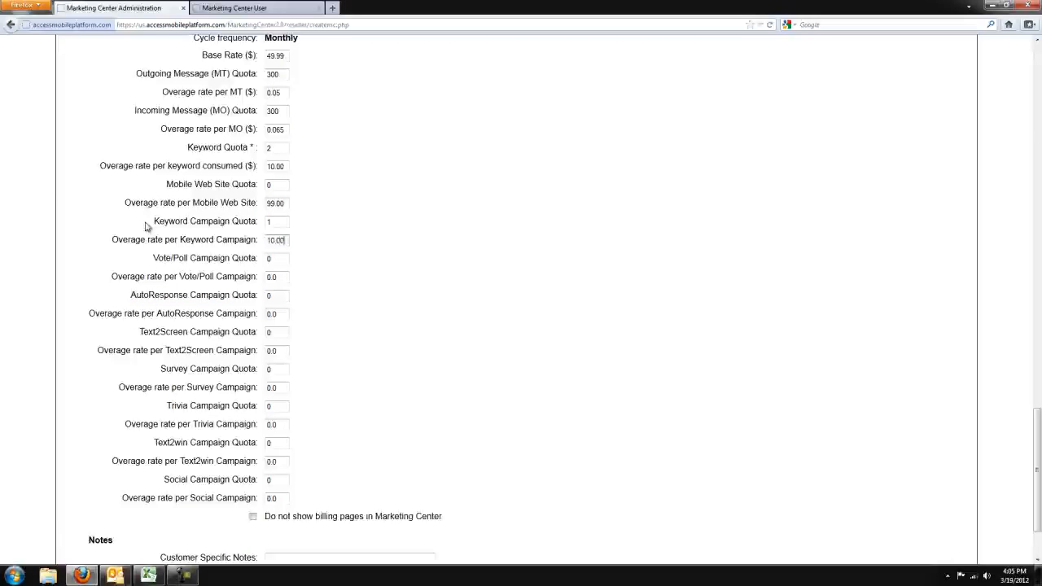
Step: Enable the option that hides the billing pages in the Marketing Center, below the campaign overage rates
{"action": "left_click", "coordinate": [285, 259]}
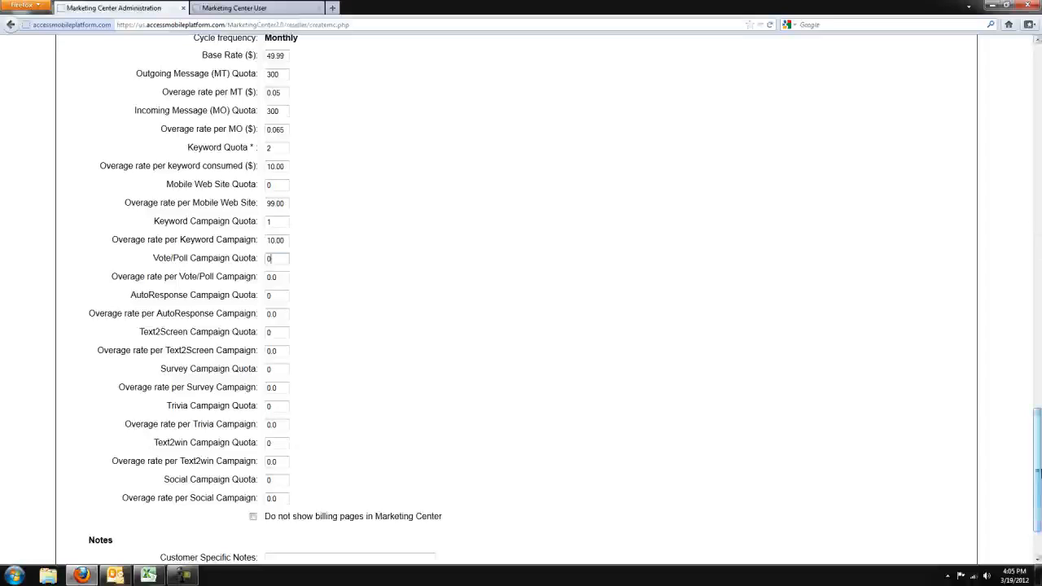
{"action": "scroll", "coordinate": [1038, 488], "scroll_direction": "down", "scroll_amount": 2}
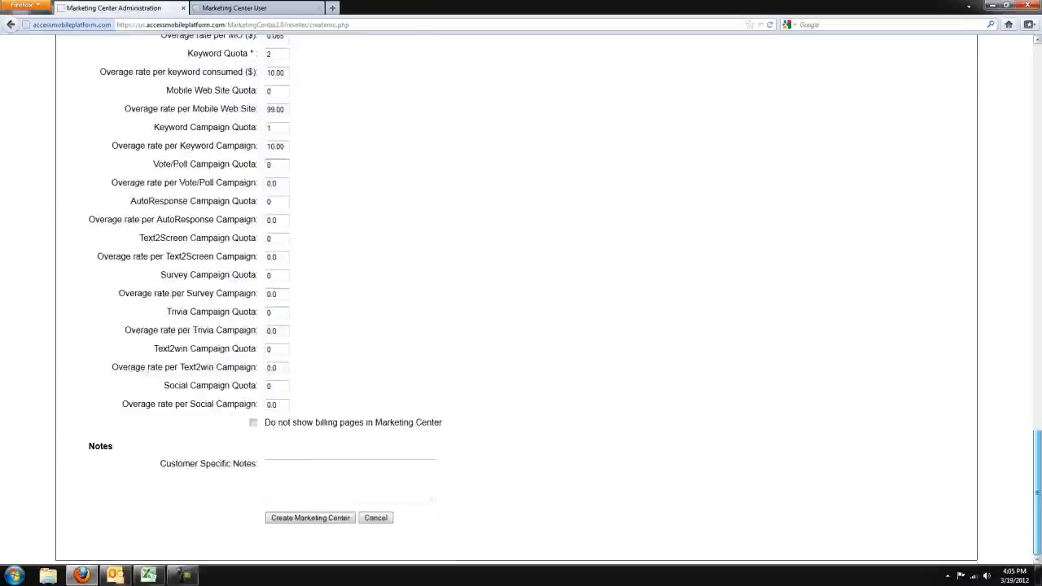
{"action": "left_click", "coordinate": [253, 422]}
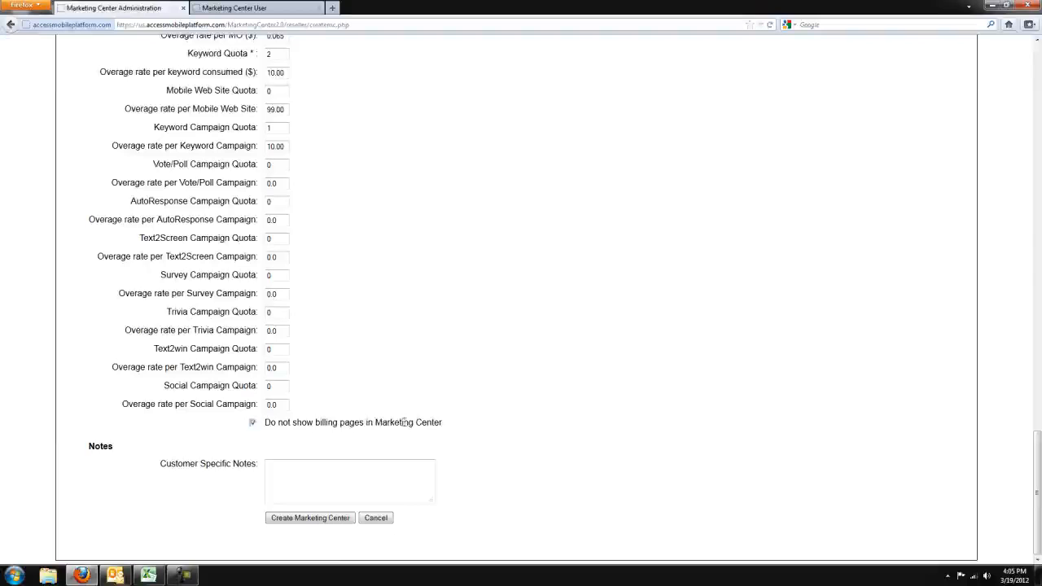
Step: Create the Marketing Center with the customer notes left empty, without remembering the password, and return to the home client list
{"action": "left_click", "coordinate": [276, 472]}
{"action": "left_click", "coordinate": [345, 518]}
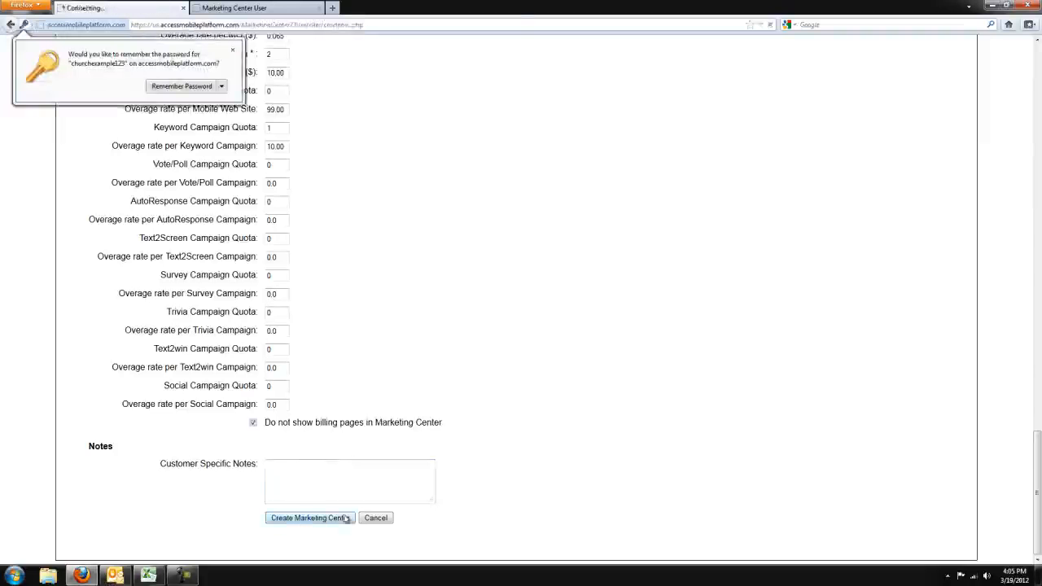
{"action": "left_click", "coordinate": [235, 52]}
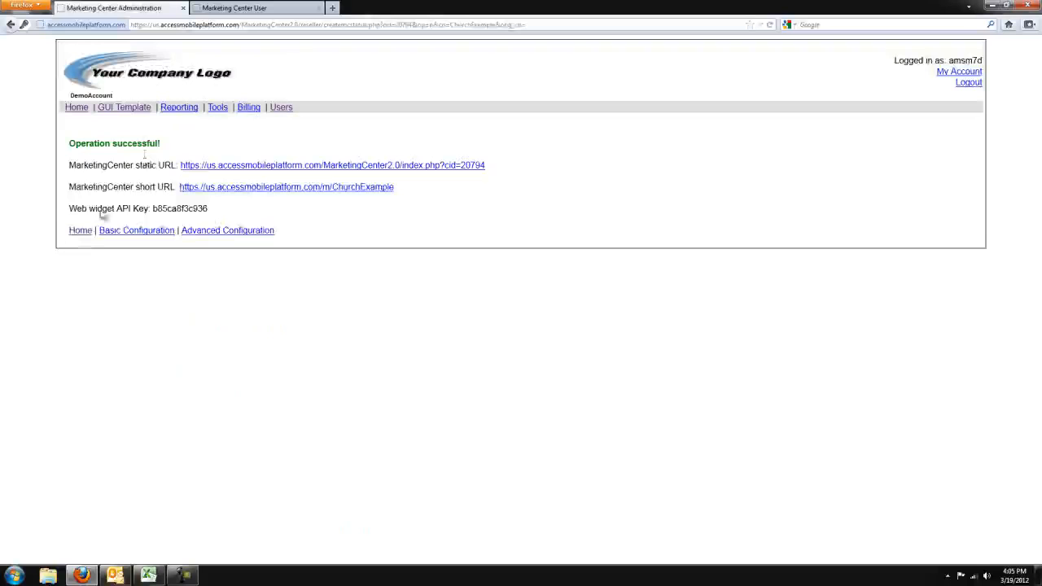
{"action": "left_click", "coordinate": [85, 232]}
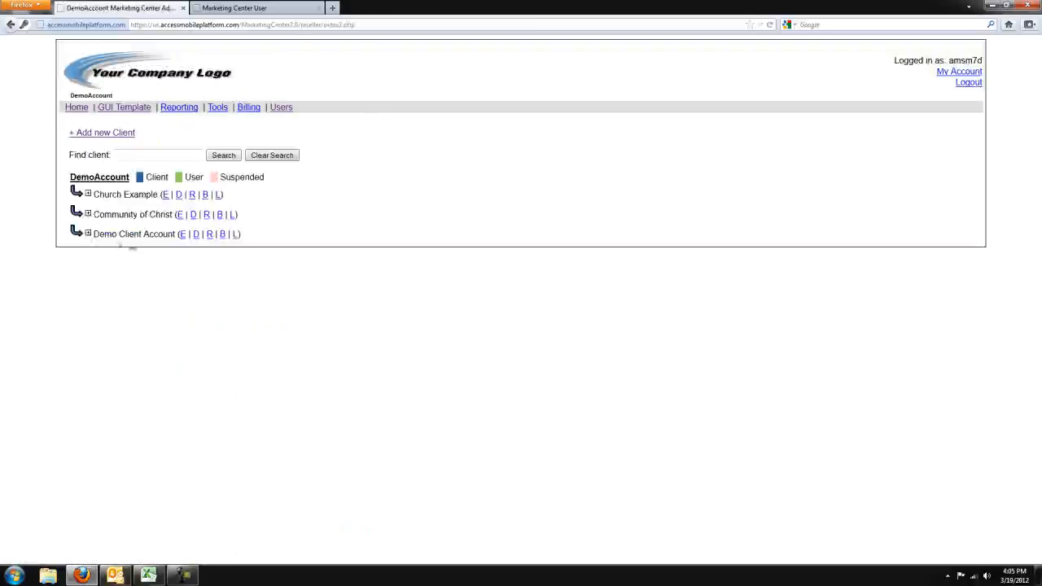
Step: Examine the Demo Client Account entry and its E, D, R, B and L links in the client list
{"action": "left_click_drag", "start_coordinate": [94, 233], "coordinate": [182, 234]}
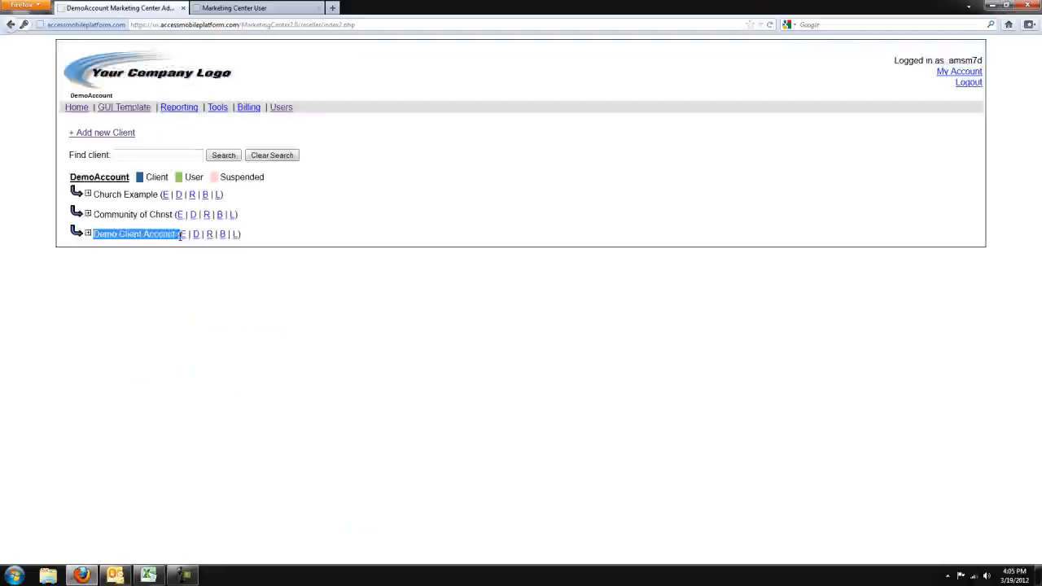
{"action": "left_click", "coordinate": [316, 218]}
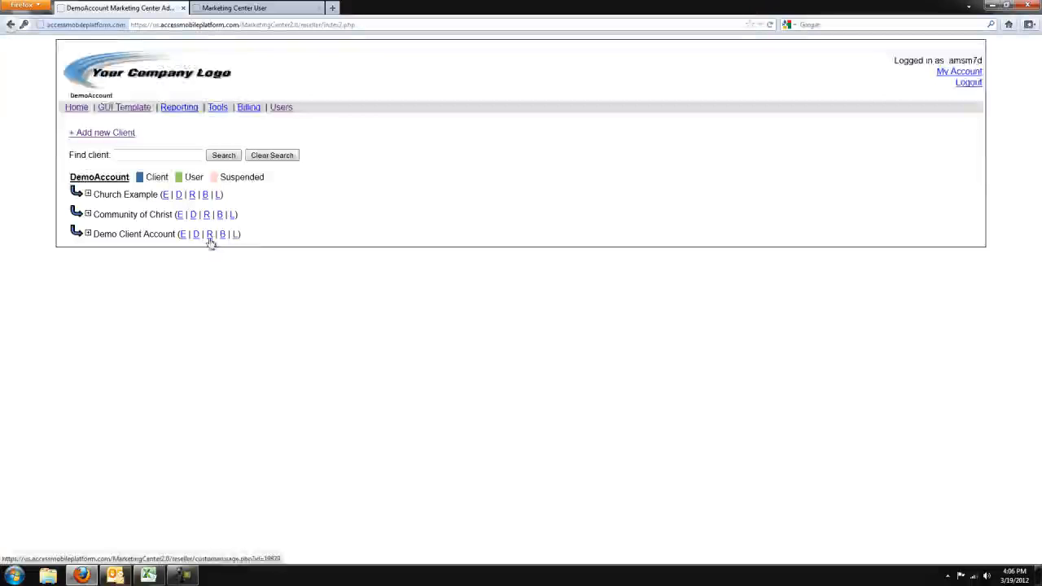
{"action": "left_click", "coordinate": [210, 237]}
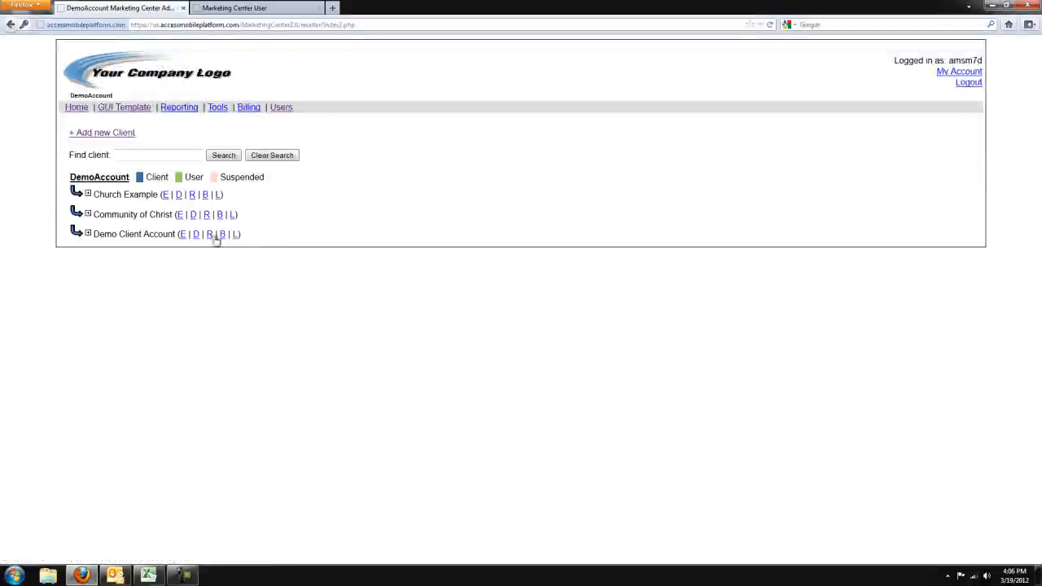